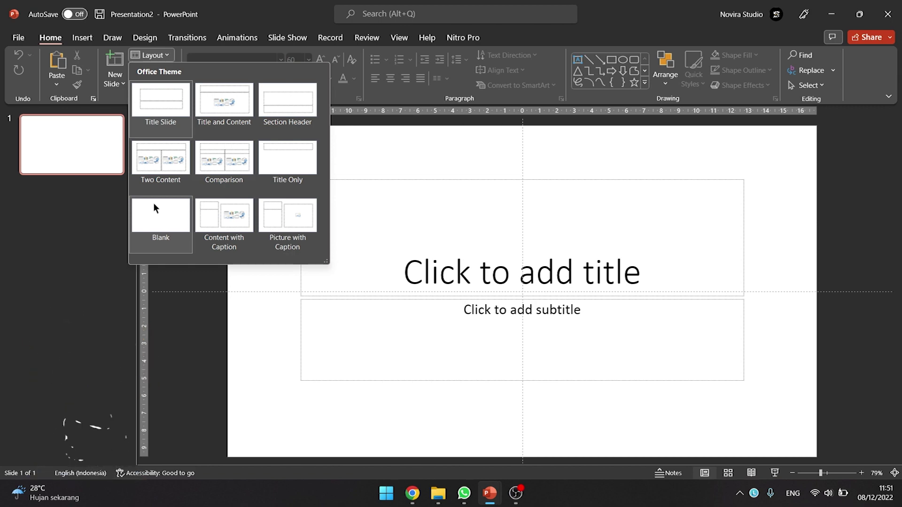
Apply the Blank layout to slide 1, removing its title and subtitle placeholders.
click(154, 205)
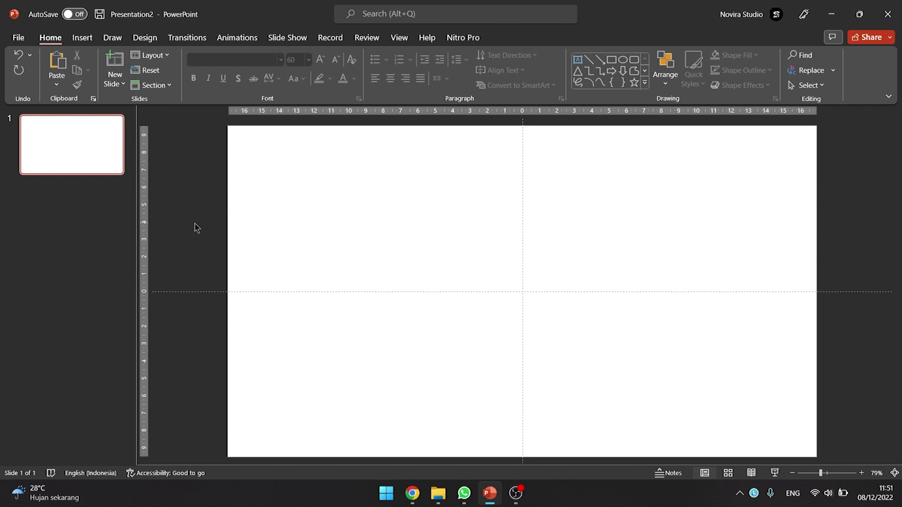
Insert the server-room image file from this computer using Pictures > This Device.
click(84, 38)
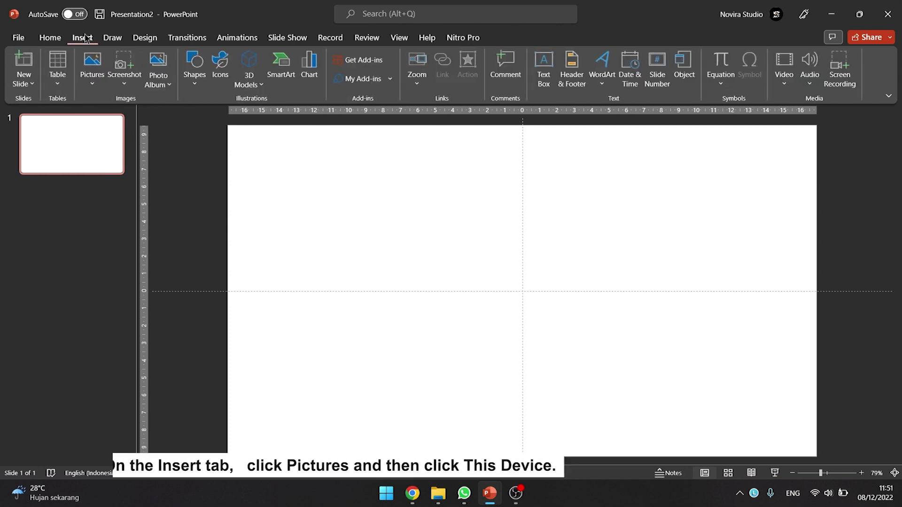
click(101, 65)
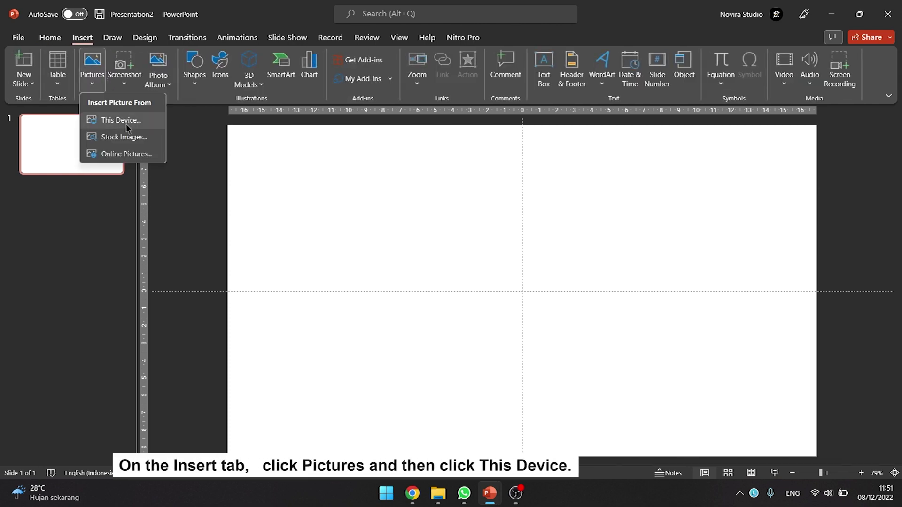
click(122, 120)
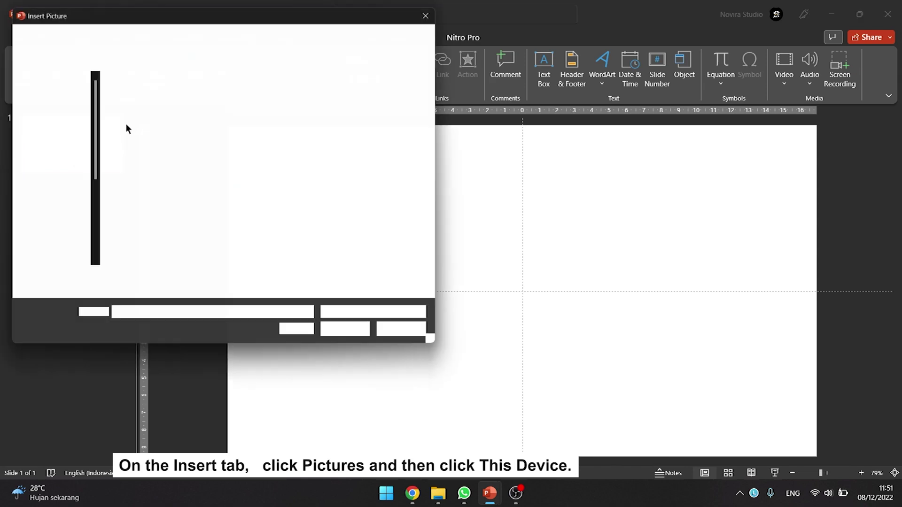
double_click(137, 104)
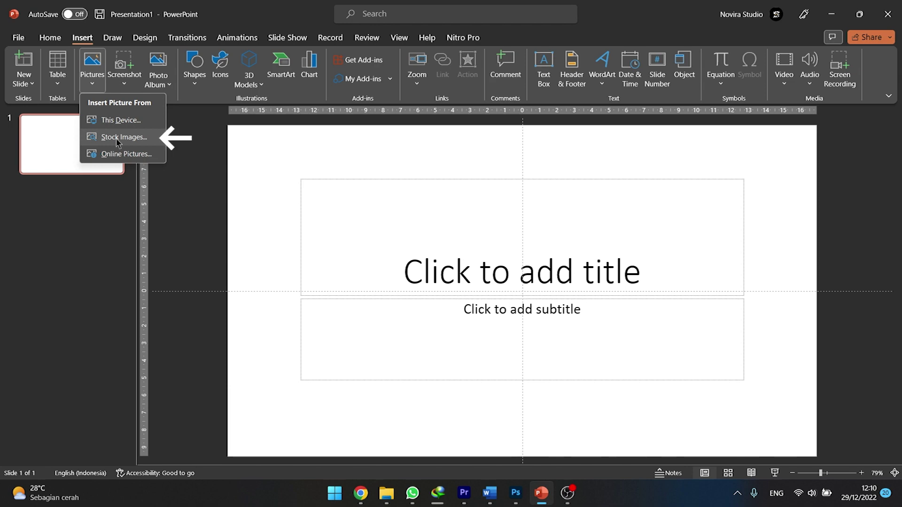
Insert a photo from Stock Images so it covers the slide at 19,05 × 31,95 cm.
click(119, 139)
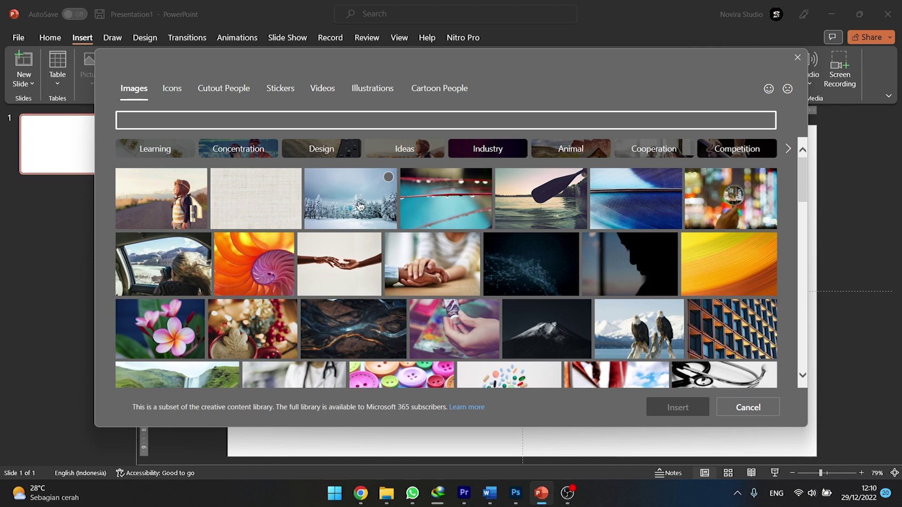
click(380, 207)
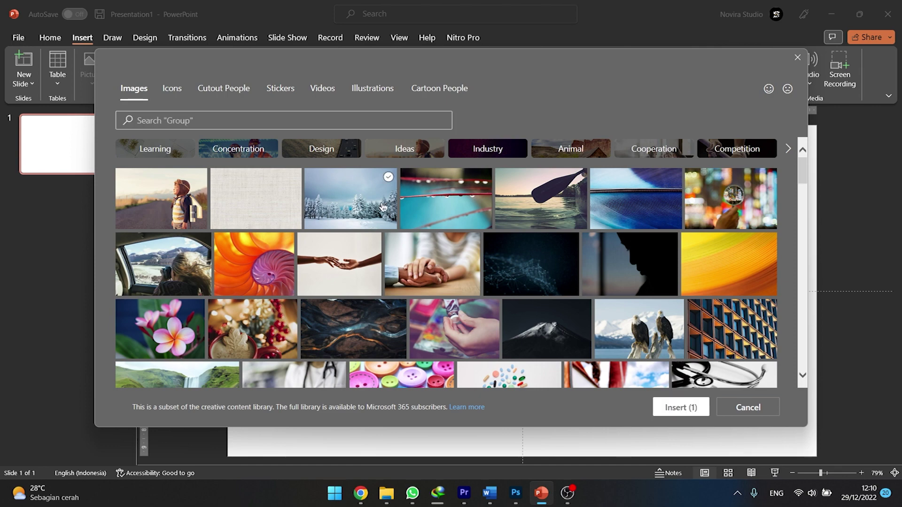
click(688, 409)
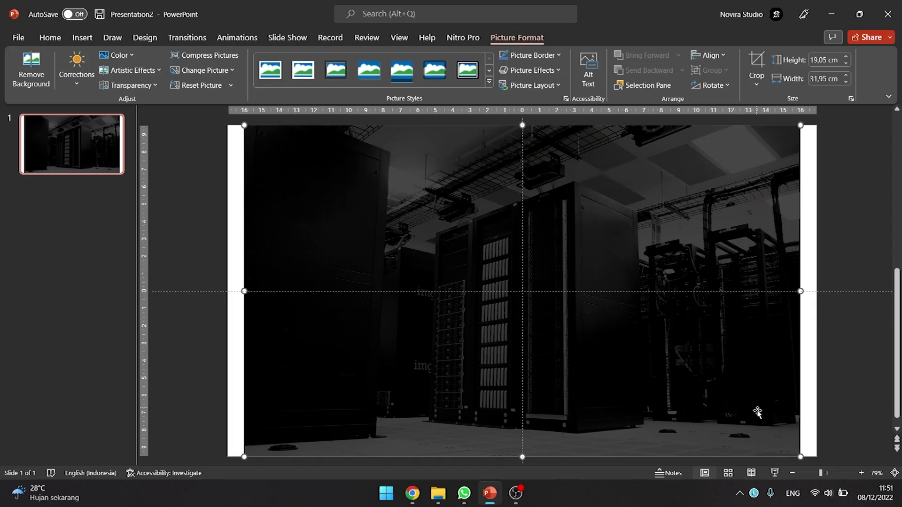
Enlarge the server-room photo from its corners so it spreads across the whole slide.
click(792, 473)
click(792, 473)
drag(735, 164, 756, 150)
drag(308, 423, 296, 425)
drag(749, 425, 748, 411)
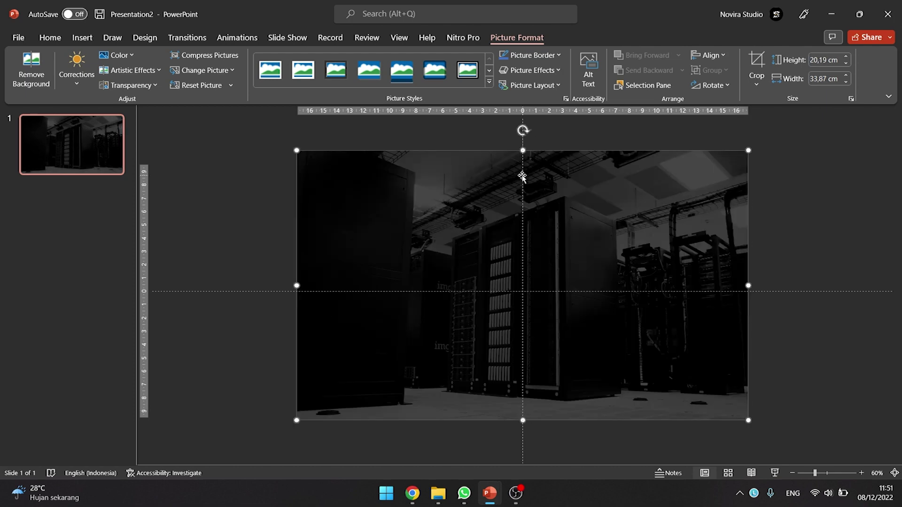
drag(523, 194, 540, 193)
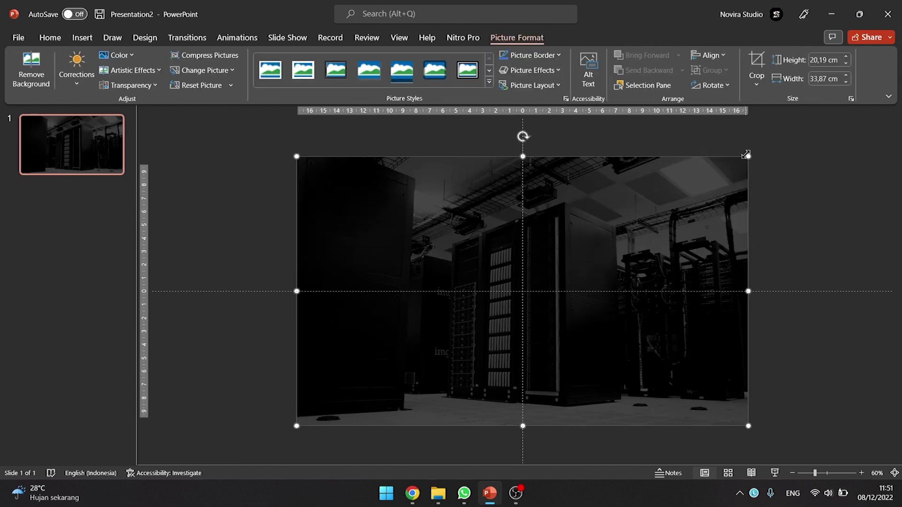
drag(748, 151, 749, 154)
drag(296, 154, 295, 154)
key(Escape)
Crop the photo's top and bottom so it fills the slide at 19,05 × 34,09 cm.
click(652, 215)
click(756, 66)
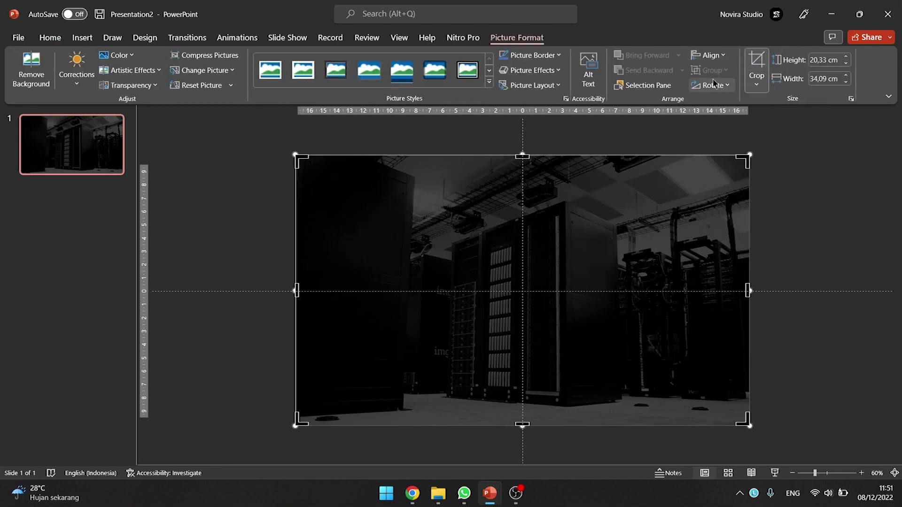
drag(522, 155, 524, 164)
mouse_move(524, 424)
mouse_down()
mouse_move(527, 409)
mouse_move(529, 418)
mouse_up()
click(755, 68)
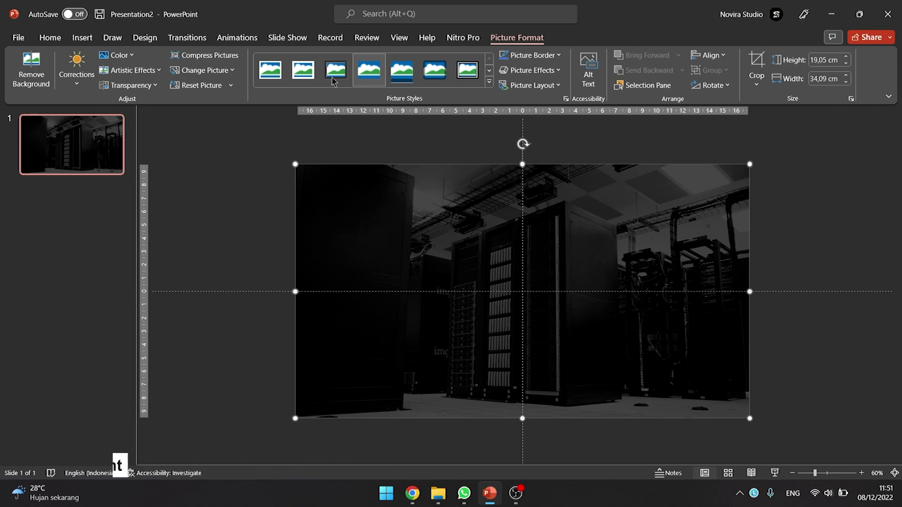
click(82, 38)
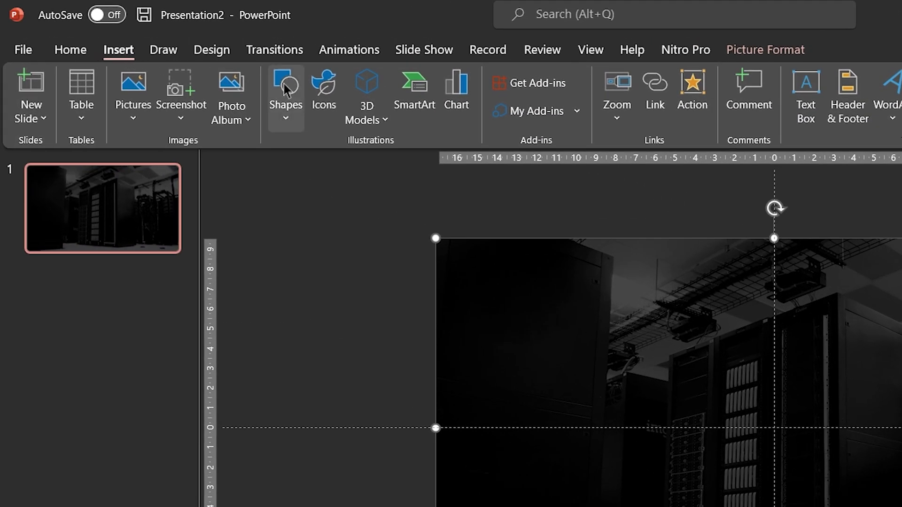
Insert the animated T-rex from Stock 3D Models' All Animated Models at the slide centre.
click(385, 118)
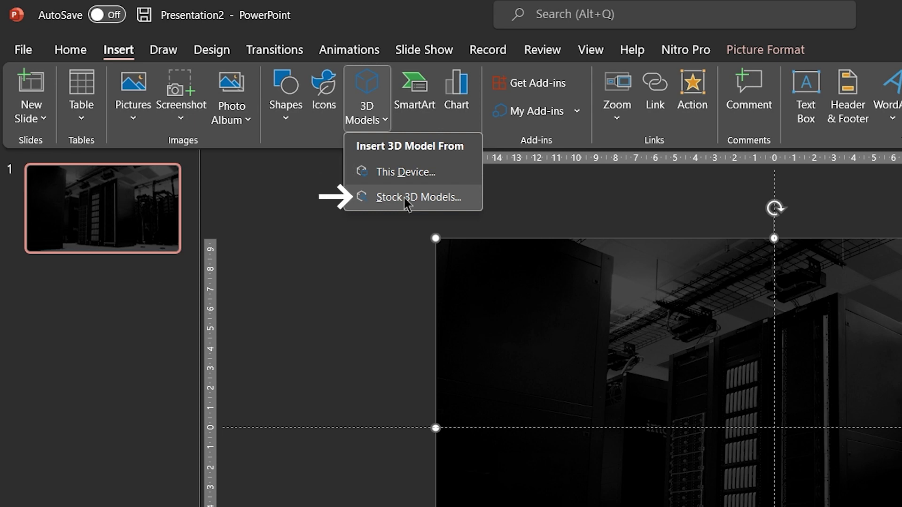
click(404, 198)
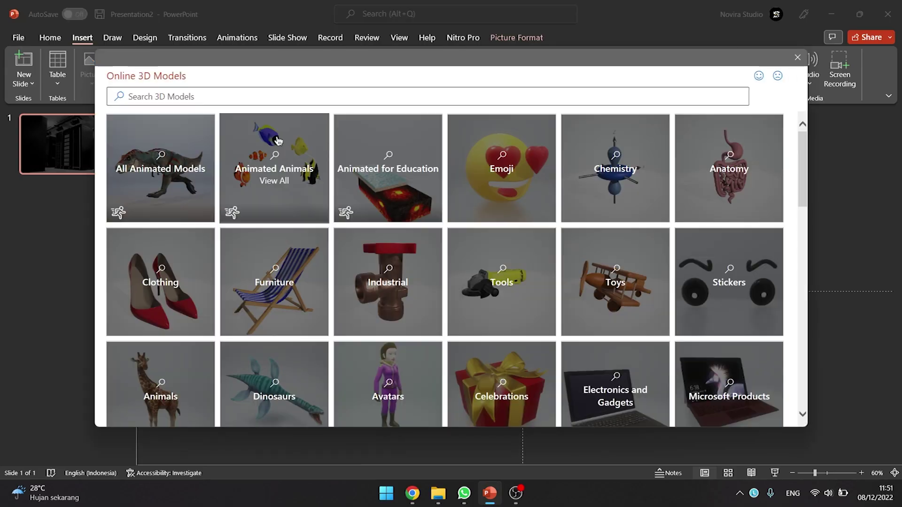
scroll(528, 263, down, 15)
scroll(528, 263, up, 3)
scroll(528, 263, down, 5)
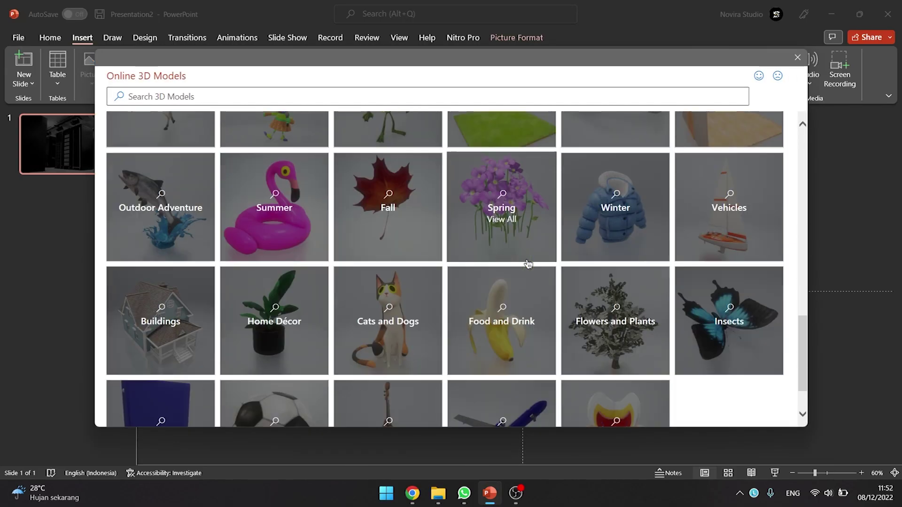
scroll(302, 227, down, 2)
scroll(310, 229, up, 10)
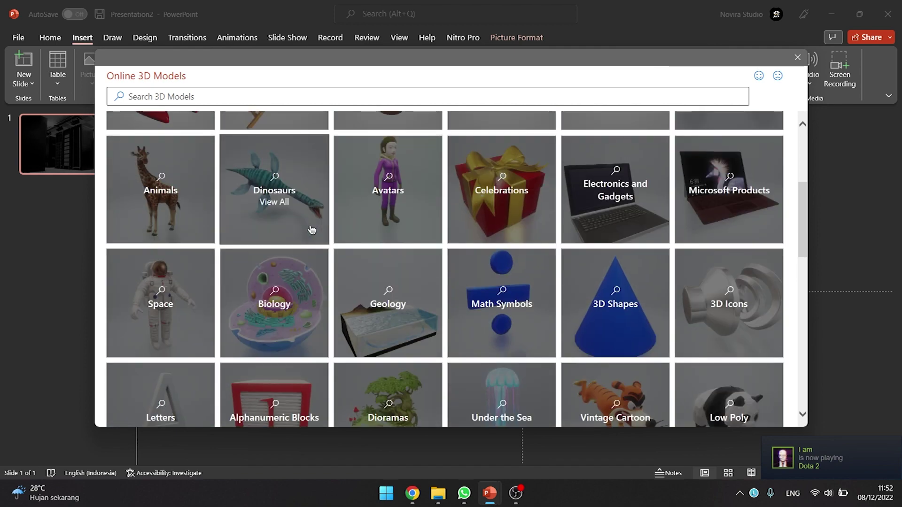
scroll(310, 230, up, 5)
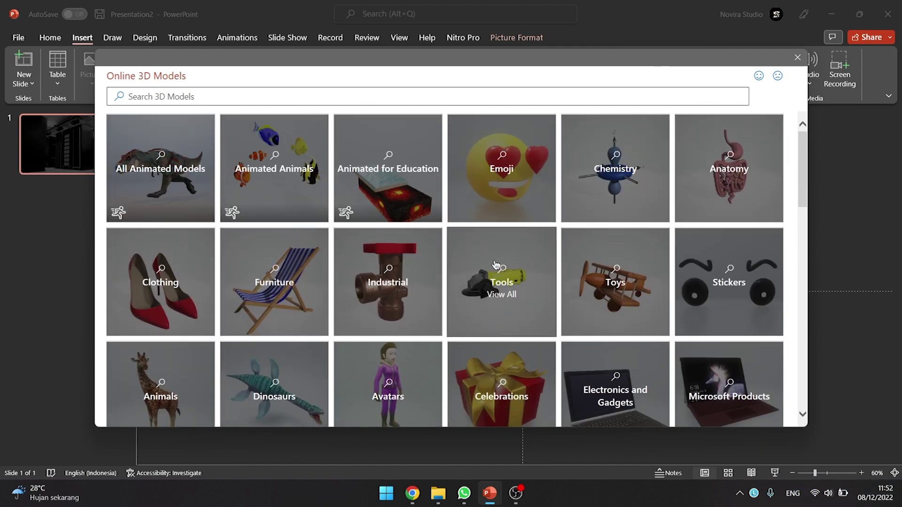
click(202, 178)
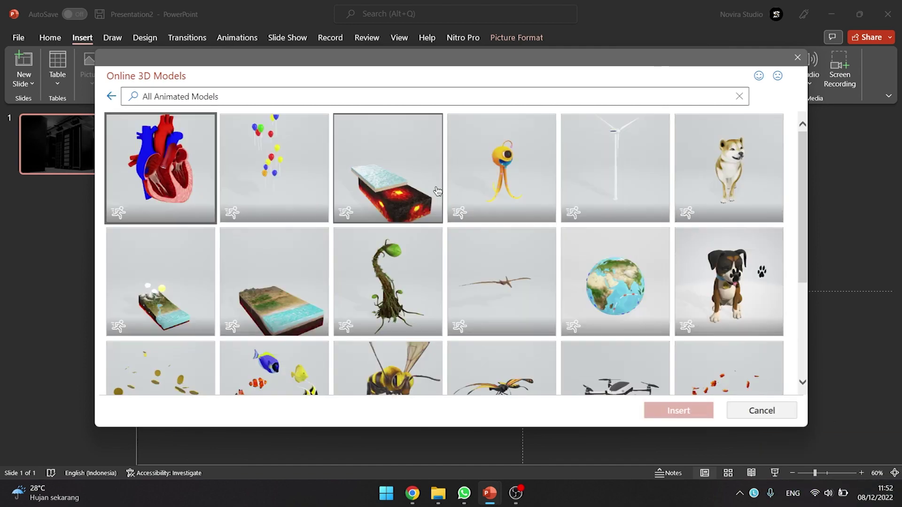
scroll(437, 190, down, 5)
double_click(390, 296)
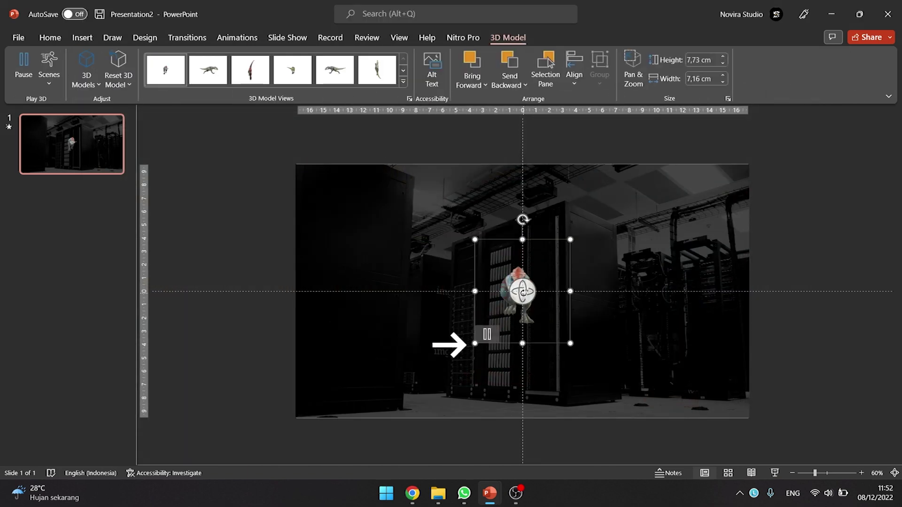
Pause, enlarge, rotate, move and replay the T-rex model, then delete it.
click(487, 339)
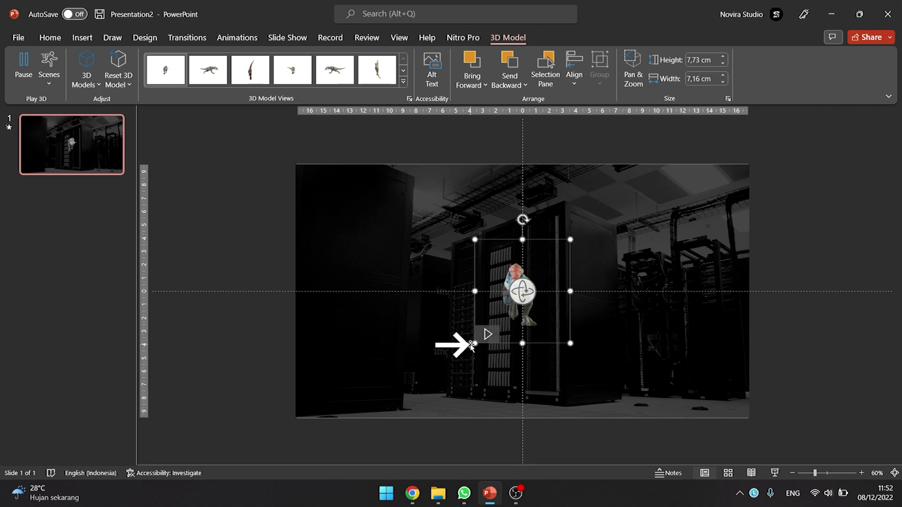
drag(473, 344, 344, 403)
click(541, 291)
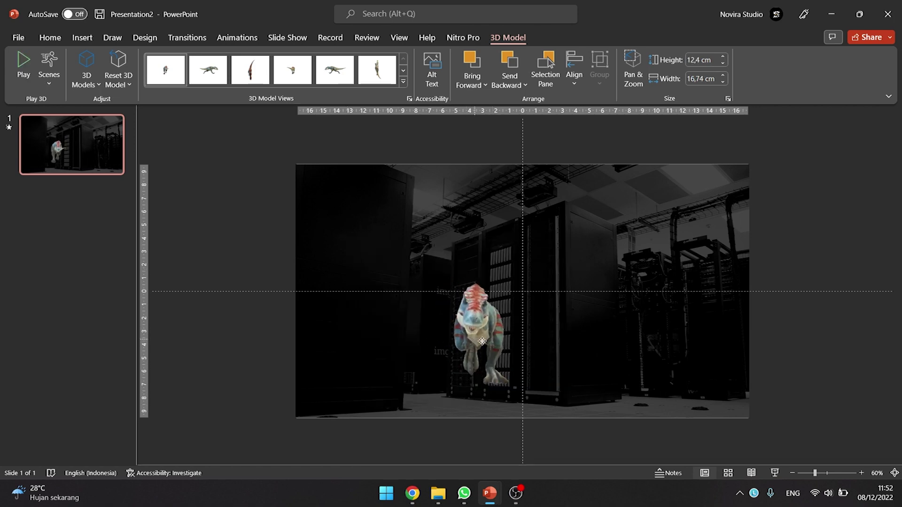
click(476, 287)
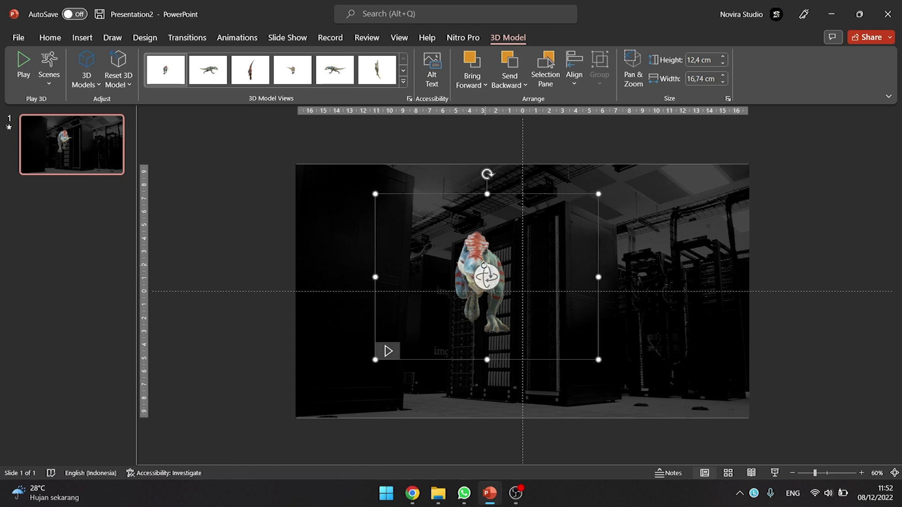
drag(489, 279, 623, 264)
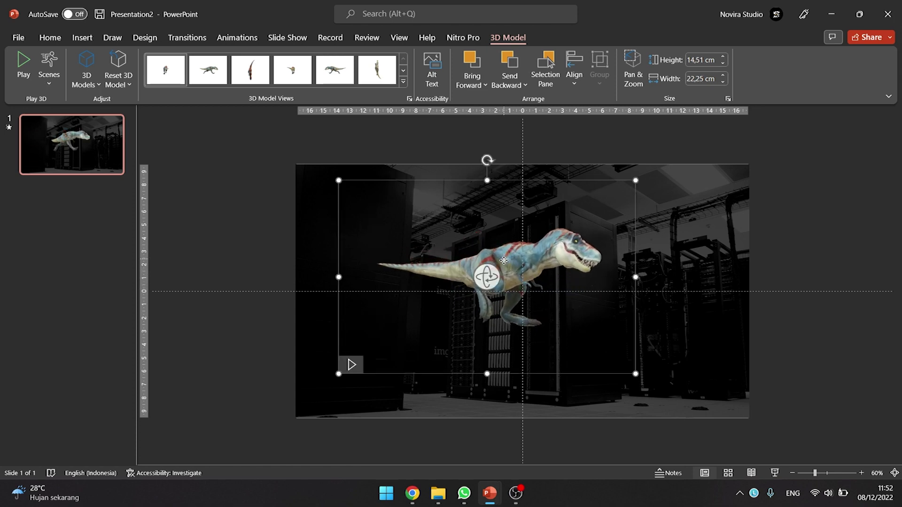
drag(503, 263, 430, 344)
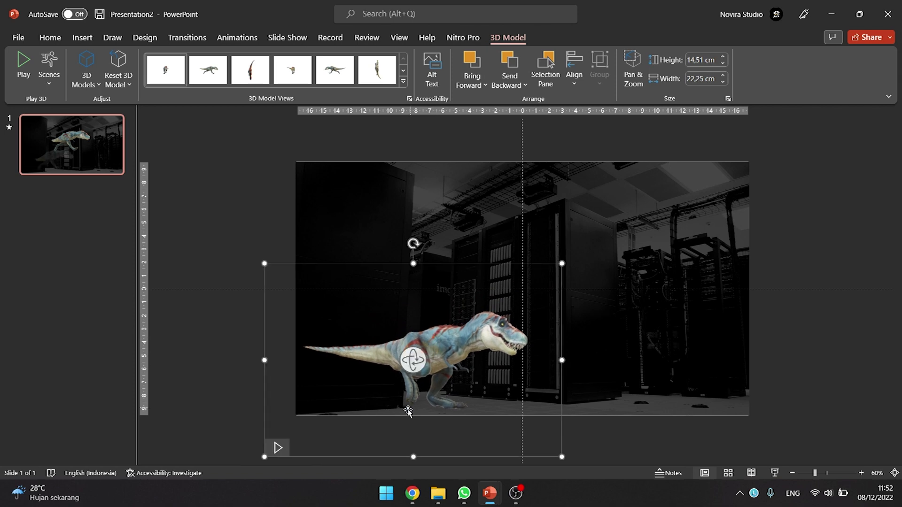
click(277, 448)
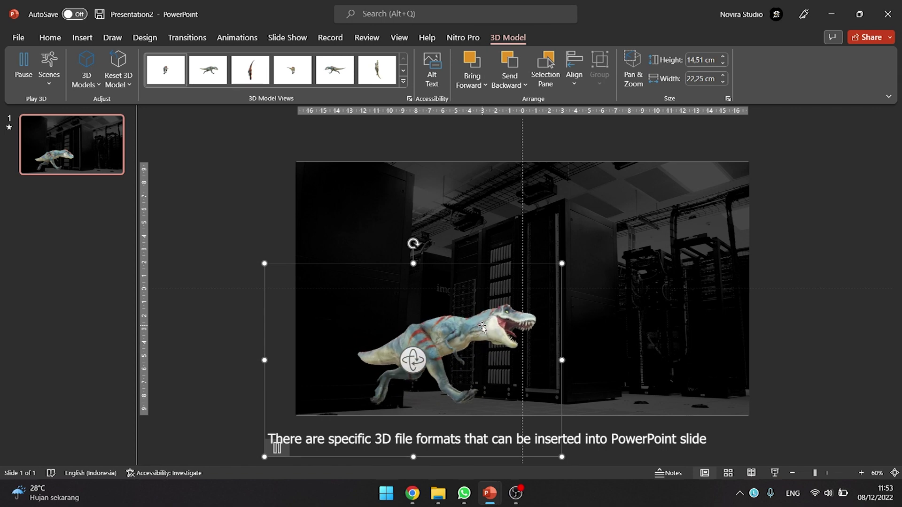
key(Delete)
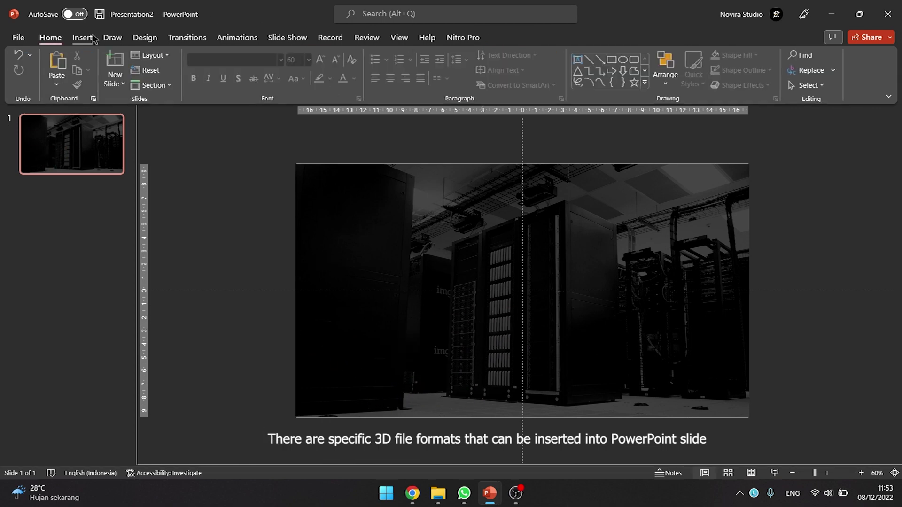
Insert the computer3d.glb laptop 3D model from this device.
click(82, 37)
click(254, 85)
click(270, 116)
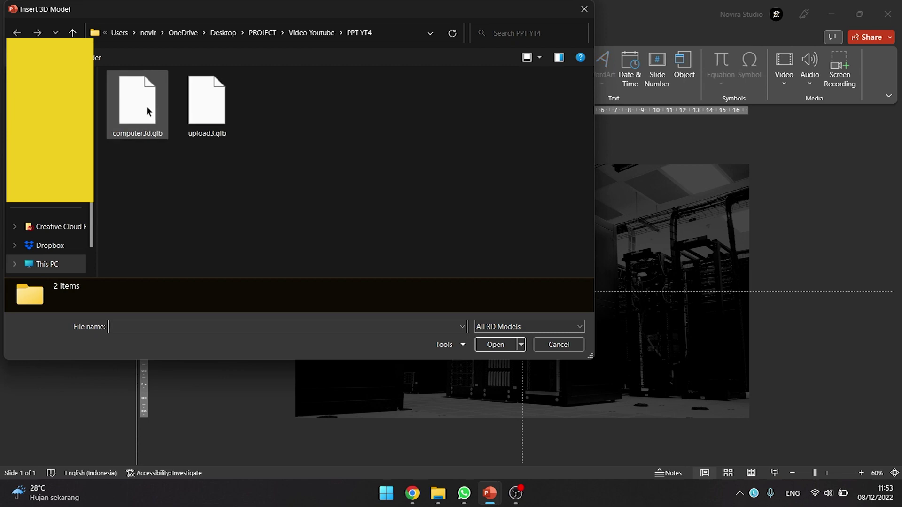
double_click(147, 110)
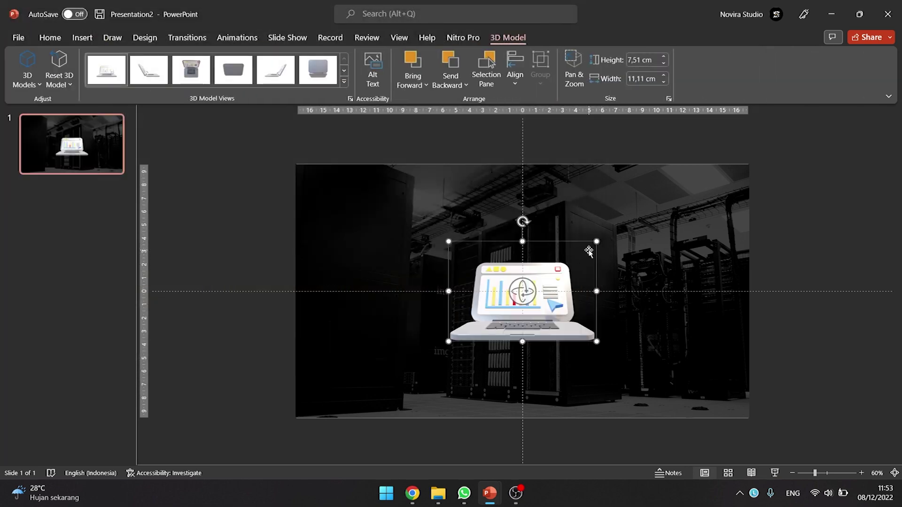
Tilt the laptop and enlarge it to 22,49 × 20,85 cm at the slide's lower right.
drag(527, 288, 563, 275)
drag(604, 204, 719, 117)
drag(639, 298, 655, 316)
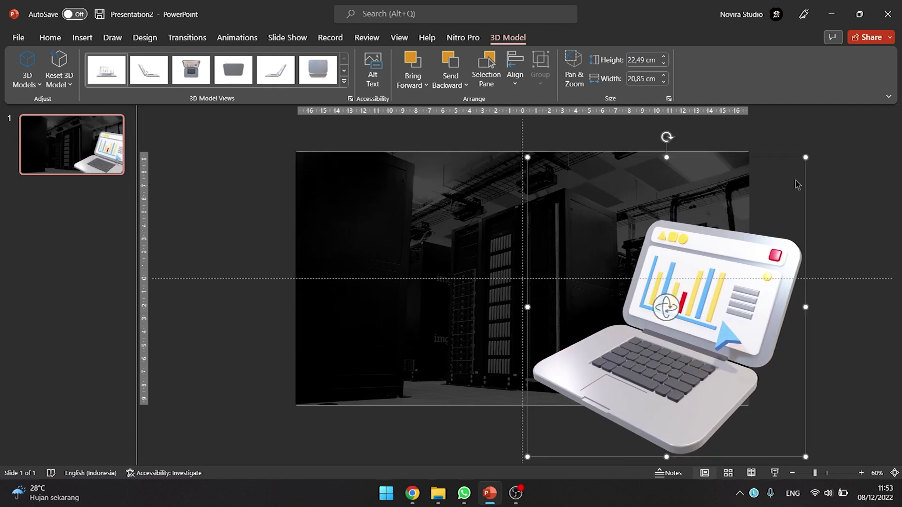
click(840, 160)
Duplicate slide 1 twice to get three identical slides.
right_click(80, 144)
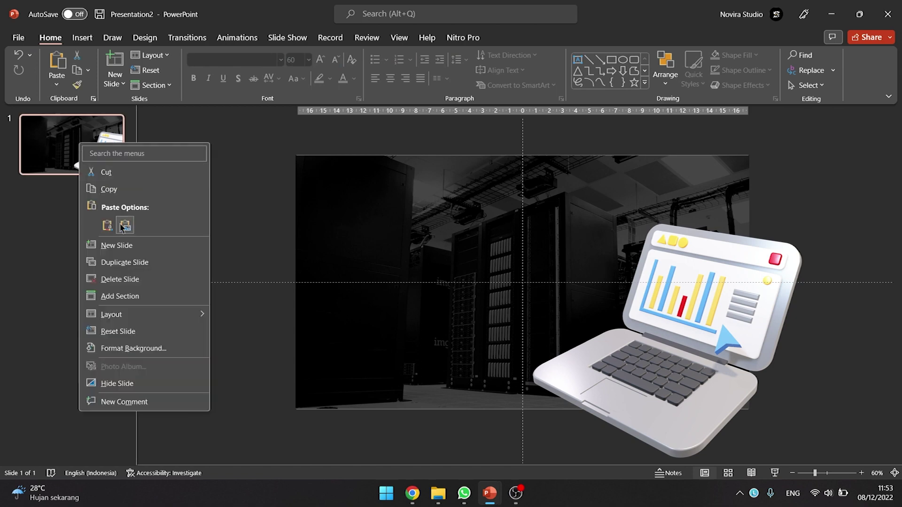
click(132, 262)
right_click(85, 146)
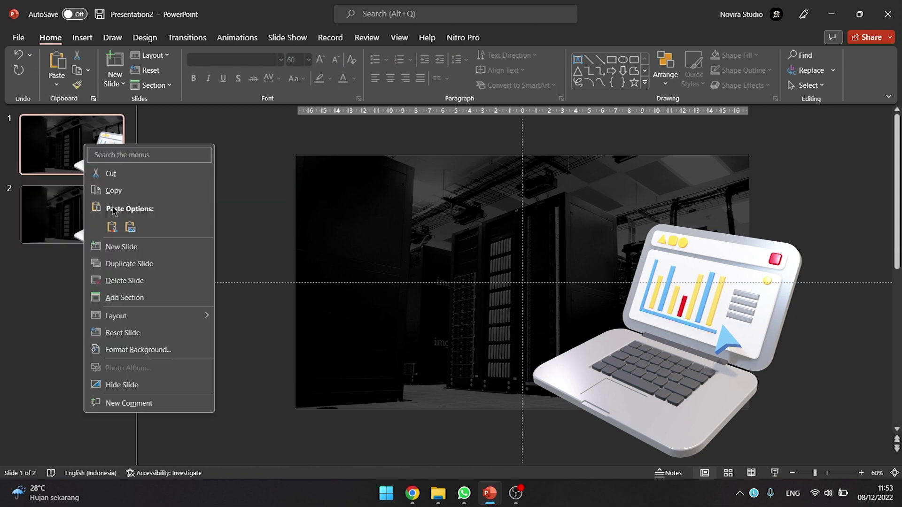
click(134, 264)
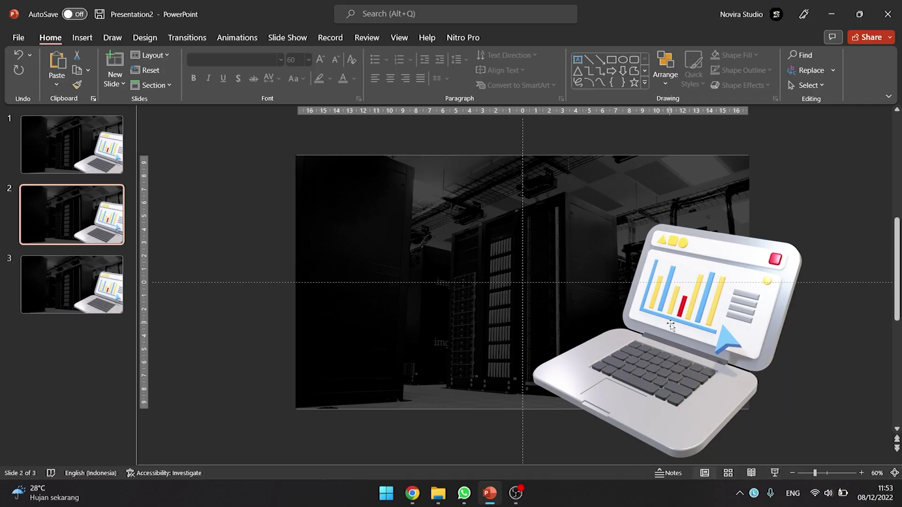
Paste the 'What is A Noarrow Solutions ?' heading and body text onto slide 1.
click(655, 301)
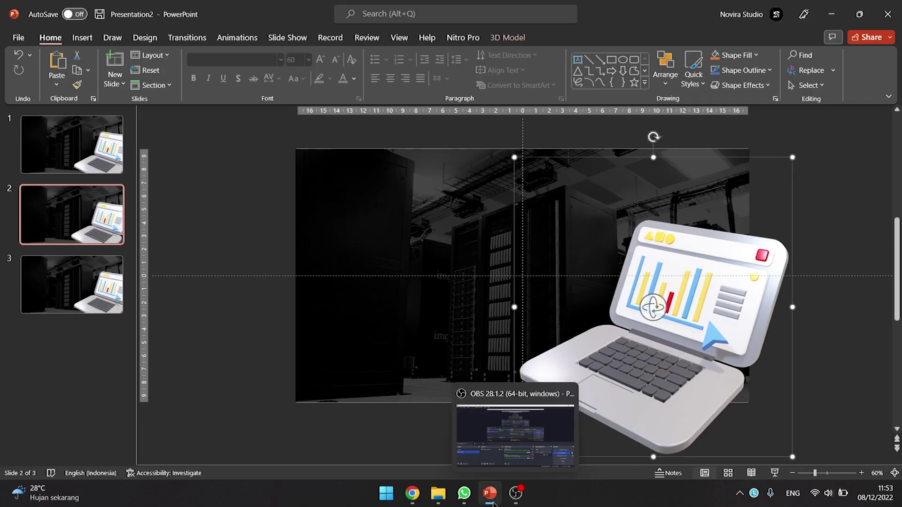
scroll(436, 272, up, 2)
key(ctrl+v)
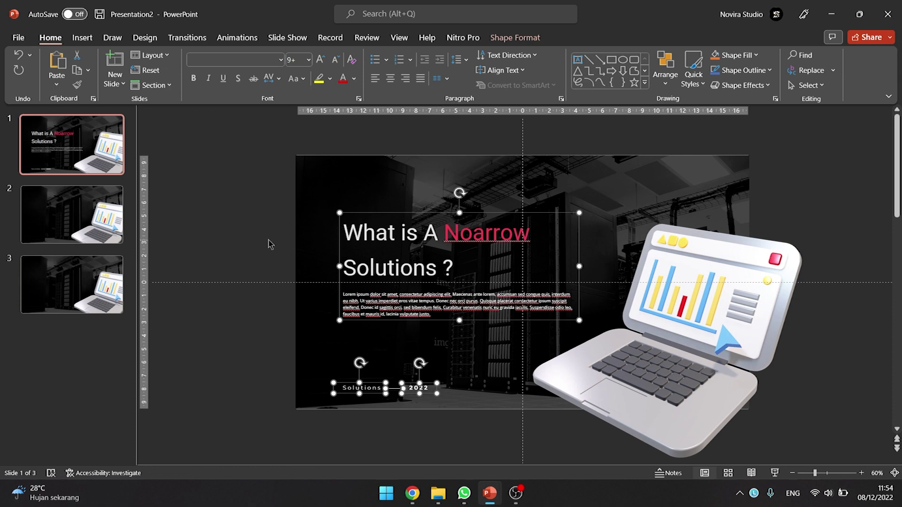
click(102, 217)
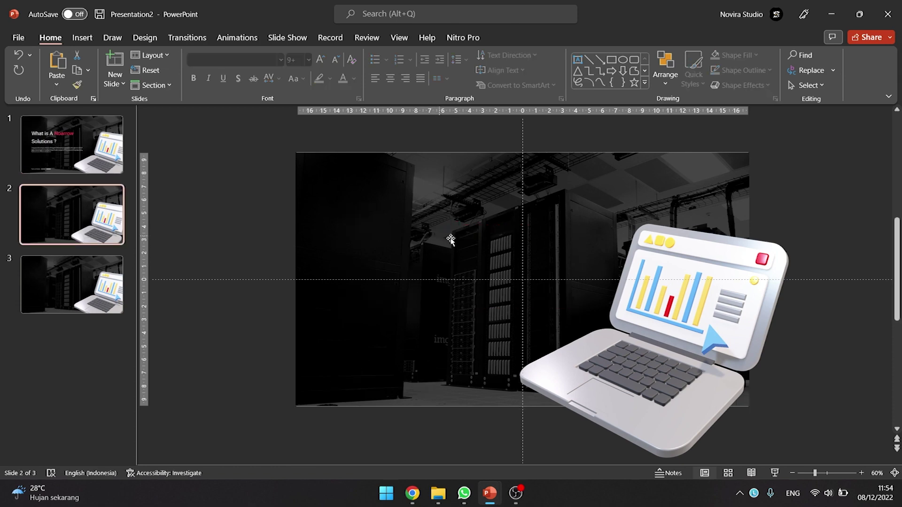
Apply a forward-facing tilted Model Rotation preset to slide 2's laptop in Format 3D Model.
click(674, 265)
right_click(673, 265)
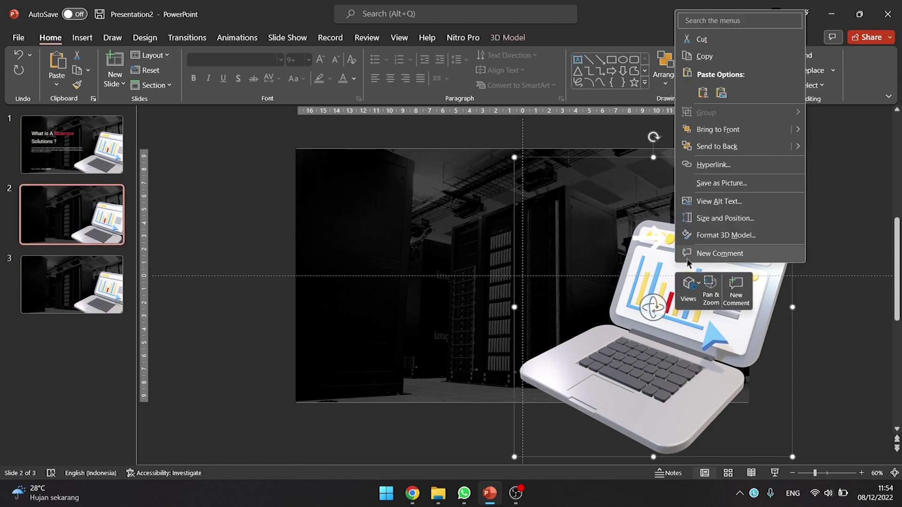
click(717, 234)
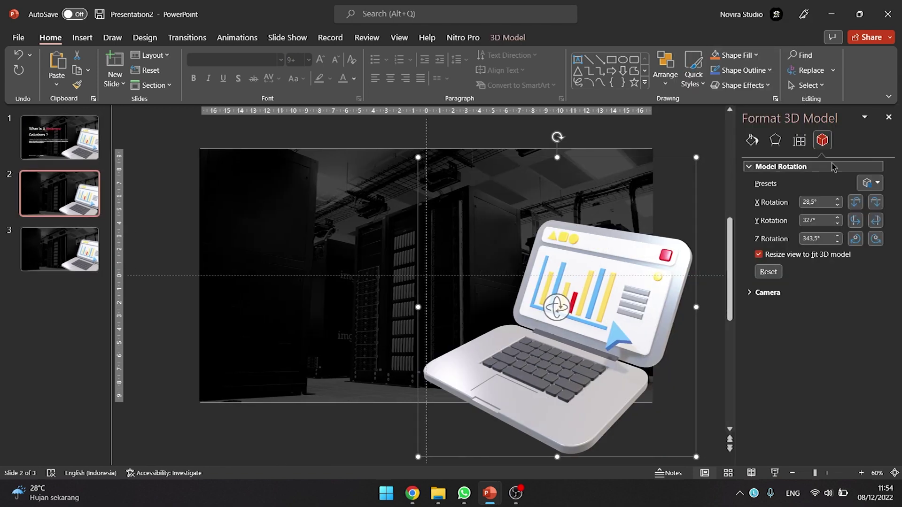
click(877, 185)
click(868, 207)
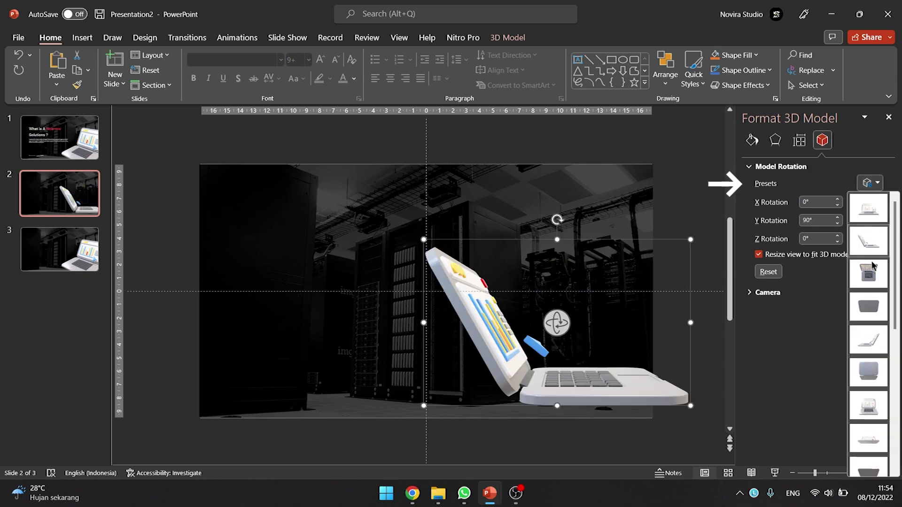
click(868, 242)
click(869, 183)
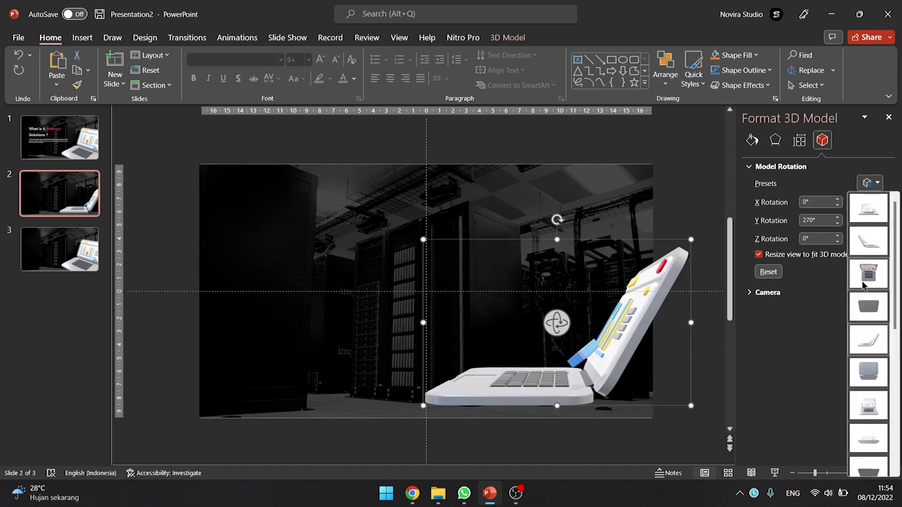
scroll(868, 371, down, 5)
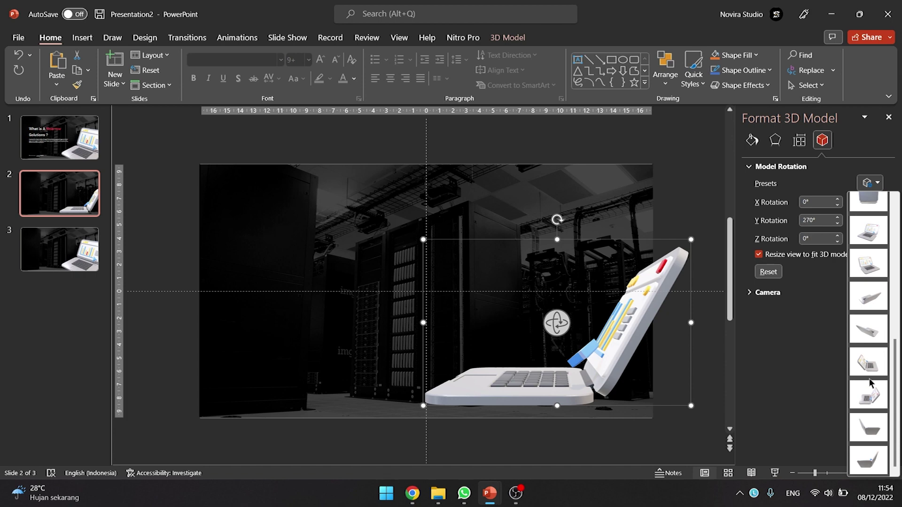
click(866, 267)
Shrink the laptop, move it upper left, and tilt it to about X 25°, Y 25°, Z 11°.
drag(691, 185, 614, 258)
drag(538, 412, 336, 316)
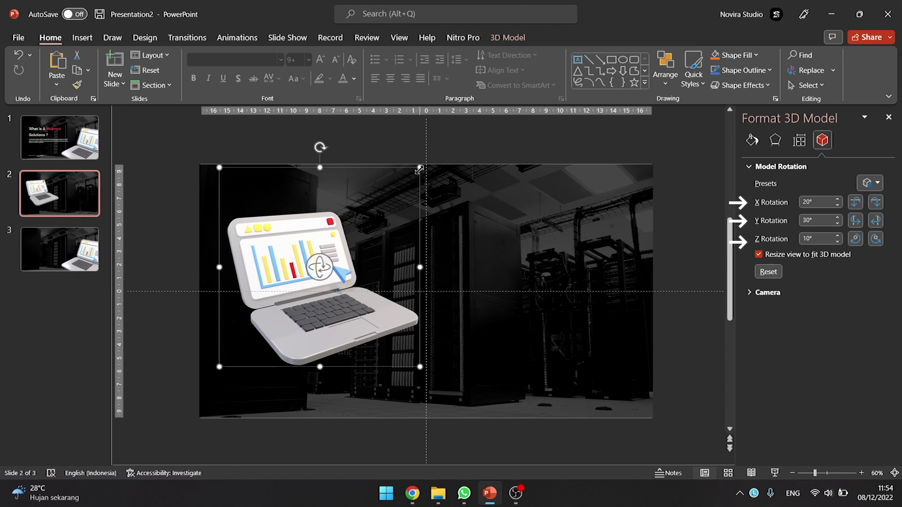
drag(414, 178, 382, 207)
drag(297, 265, 296, 244)
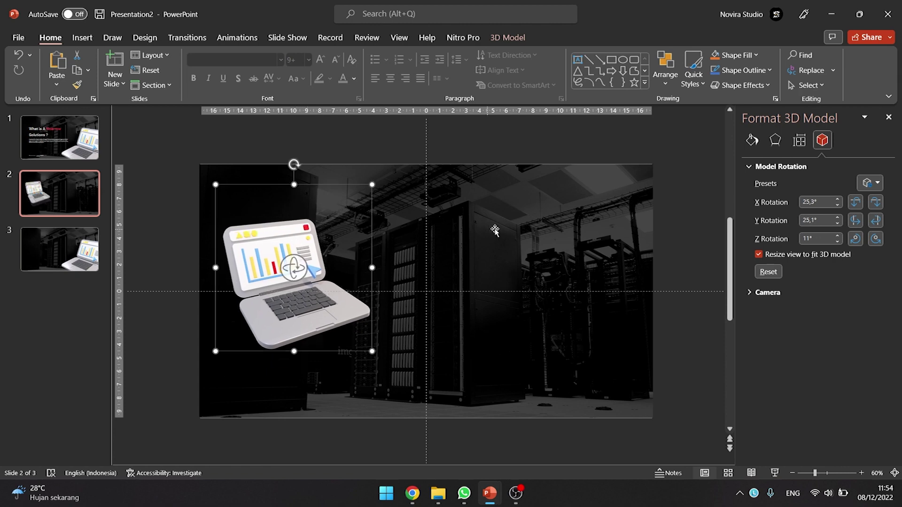
click(561, 253)
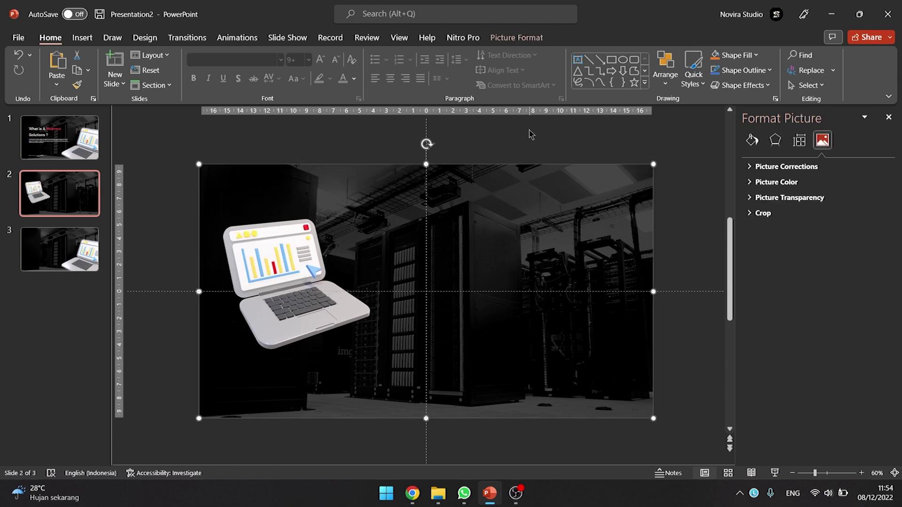
Crop slide 2's photo to a 9,53 × 34,09 cm top band and paste the Business Services text blocks.
click(516, 38)
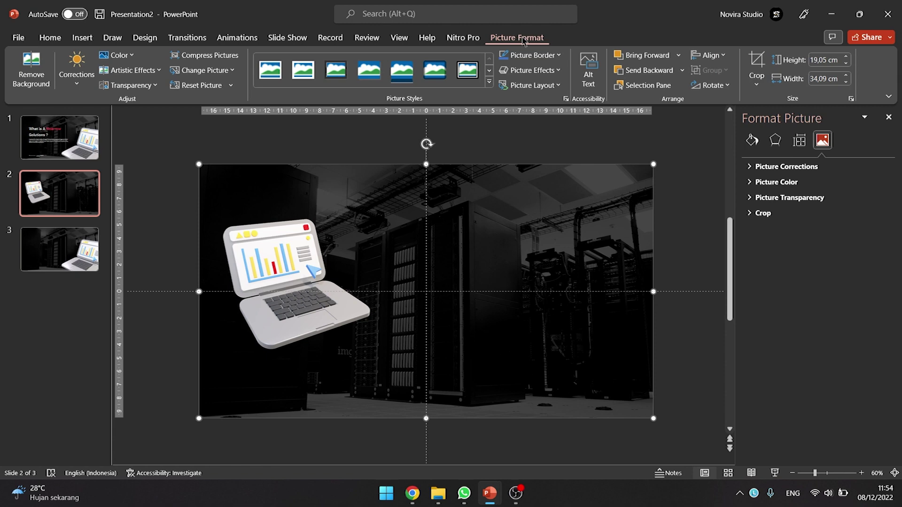
click(756, 63)
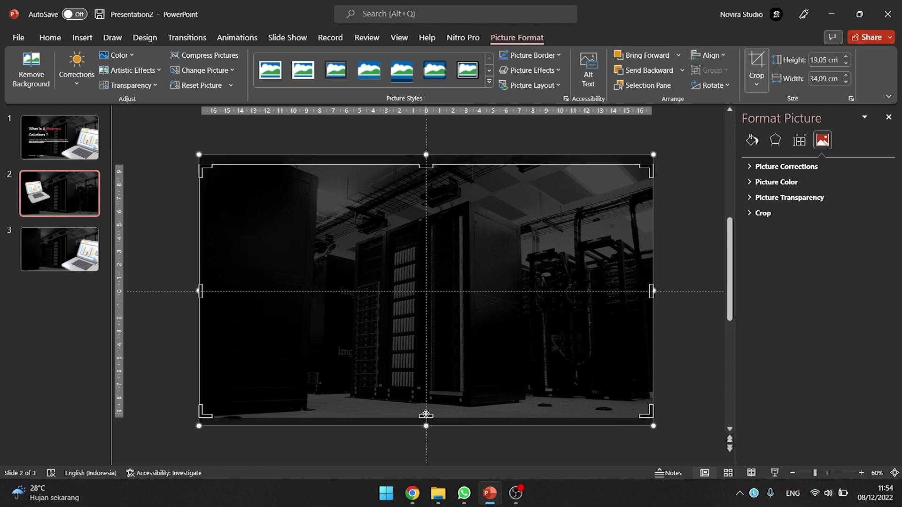
drag(425, 416, 435, 292)
drag(493, 251, 489, 202)
scroll(490, 202, up, 1)
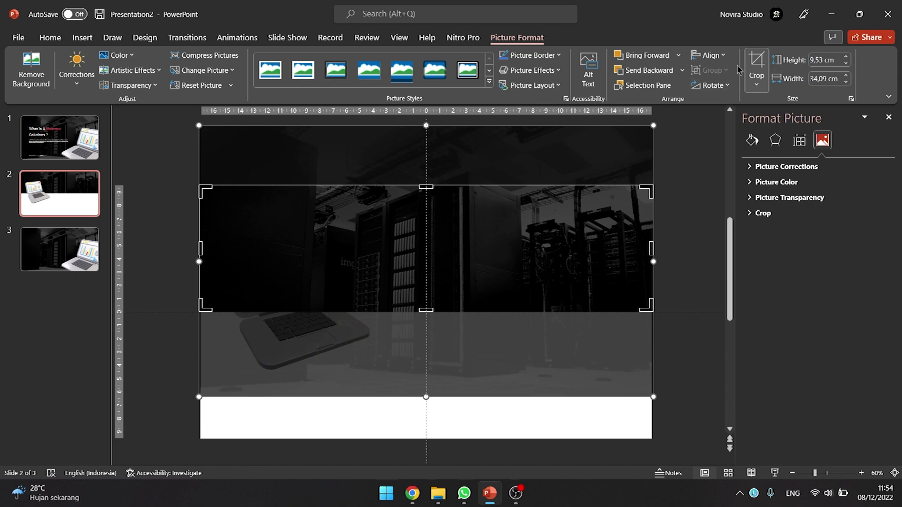
click(758, 61)
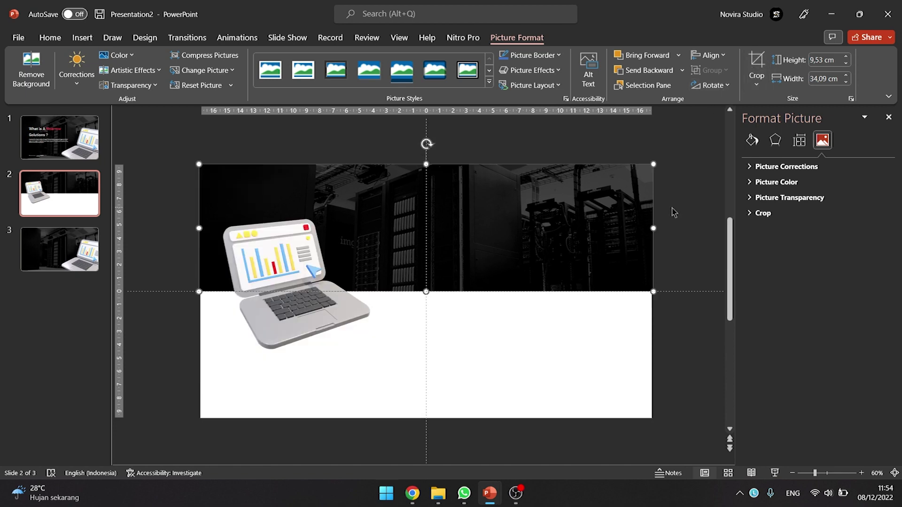
key(ctrl+v)
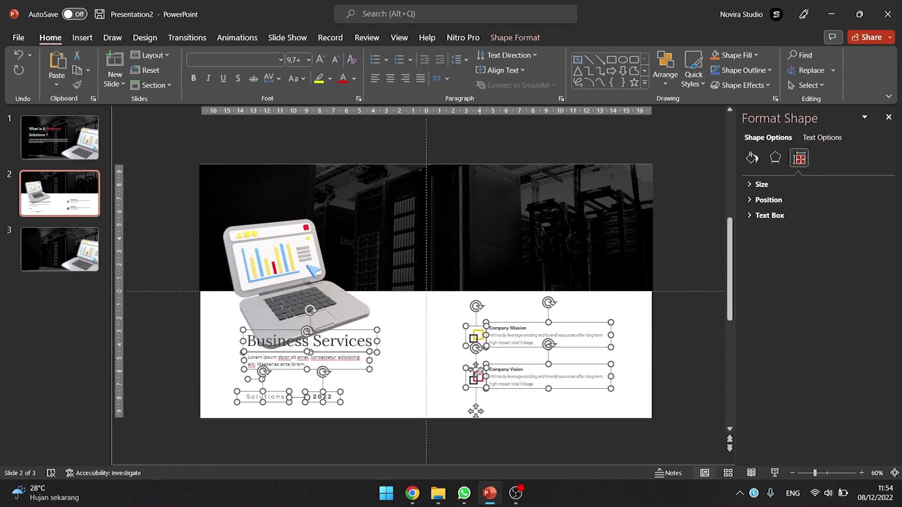
Move the 3D laptop model on slide 2 up and slightly left.
click(303, 255)
drag(314, 247, 309, 226)
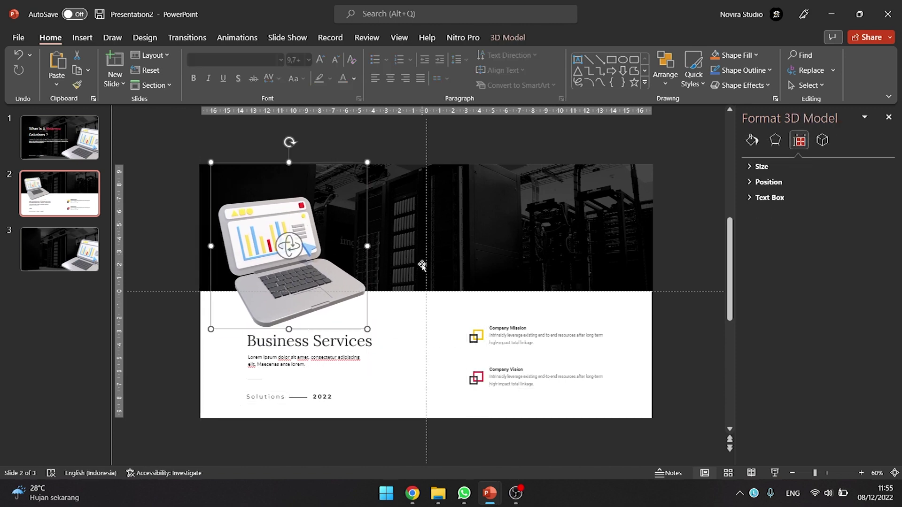
key(alt)
click(689, 284)
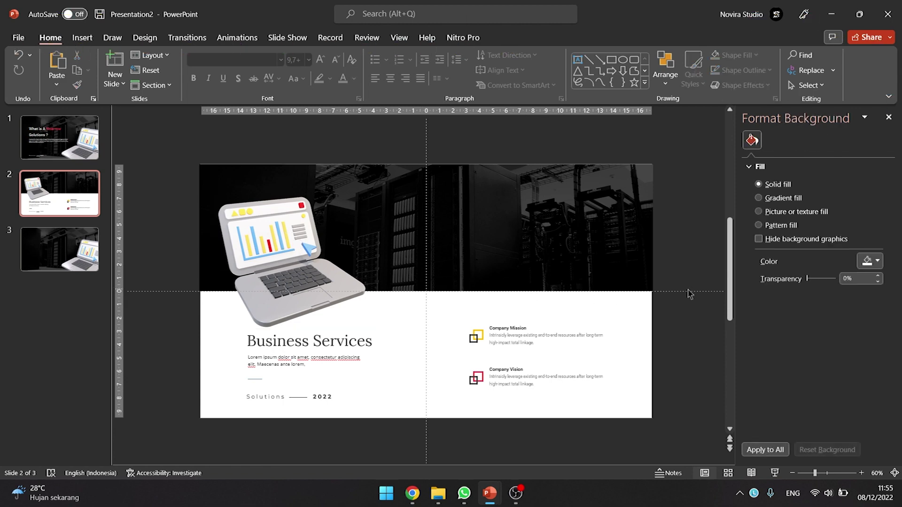
Paste the red and yellow heptagon outlines and change both outline colours to white.
key(ctrl+v)
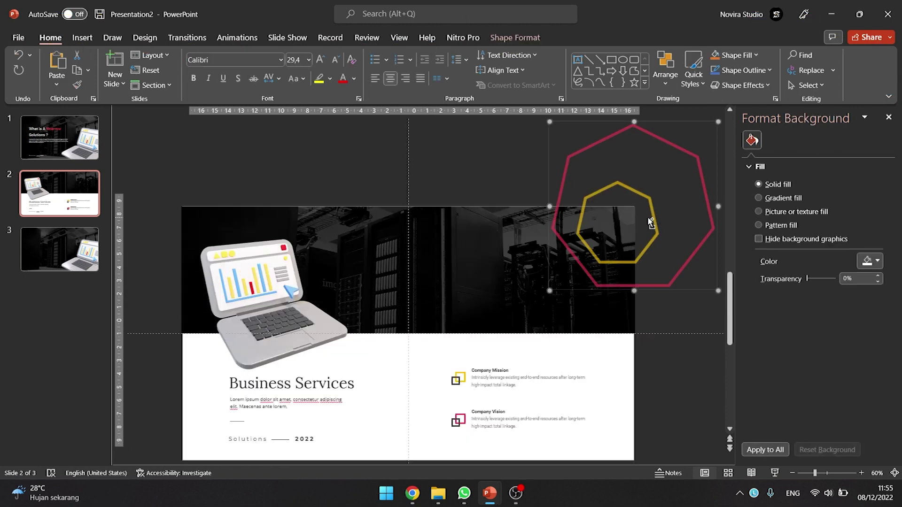
click(657, 232)
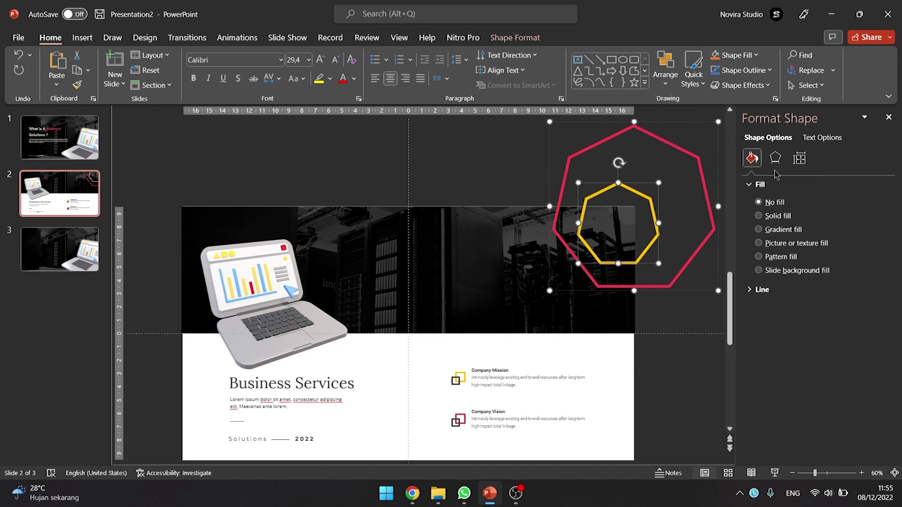
click(749, 290)
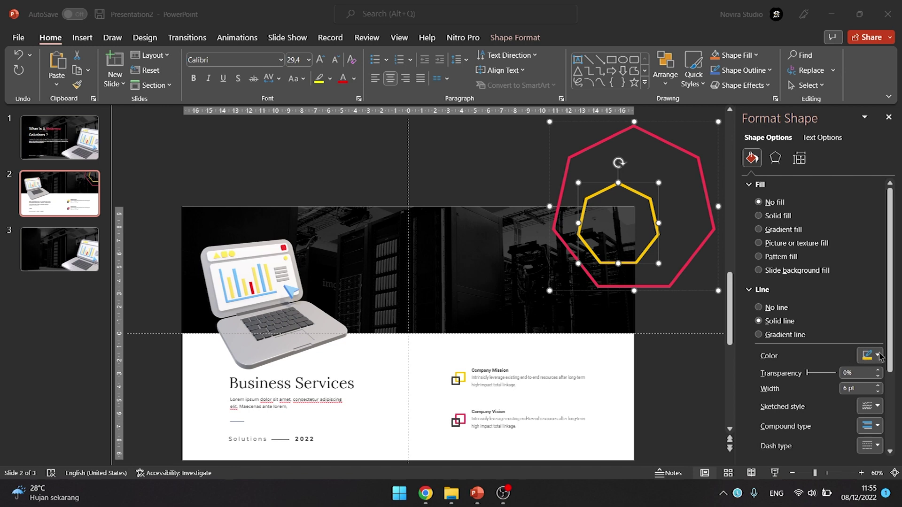
click(877, 356)
click(811, 232)
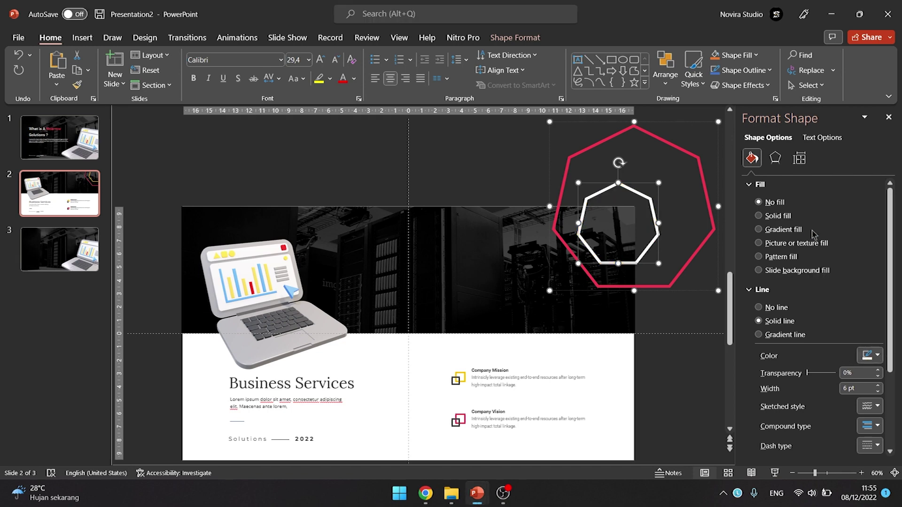
click(698, 249)
click(876, 357)
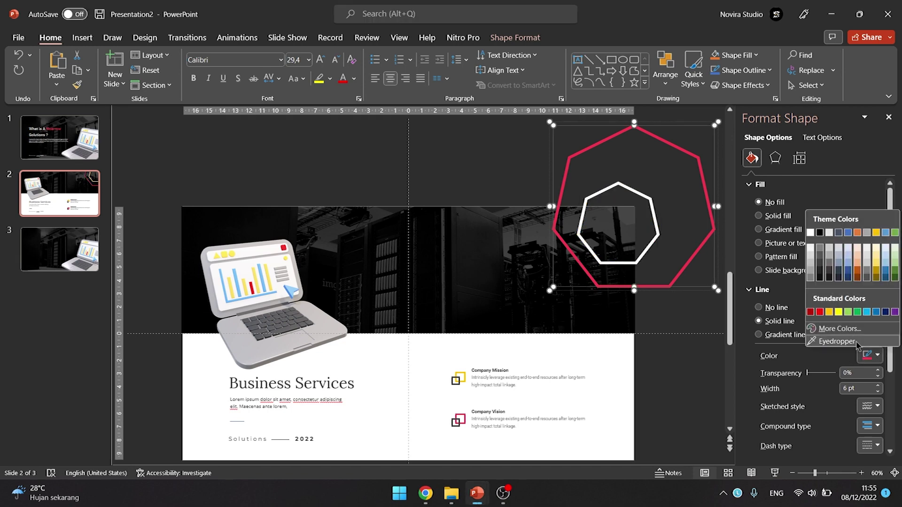
click(810, 232)
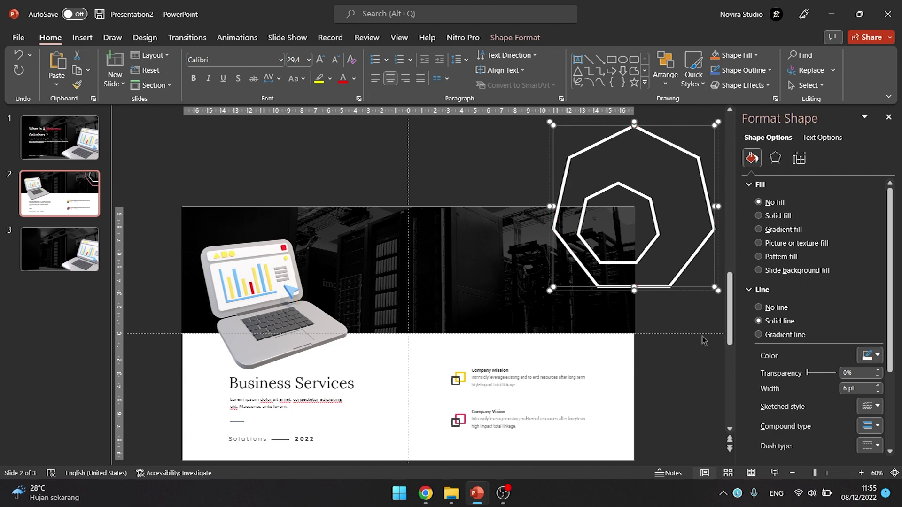
click(681, 323)
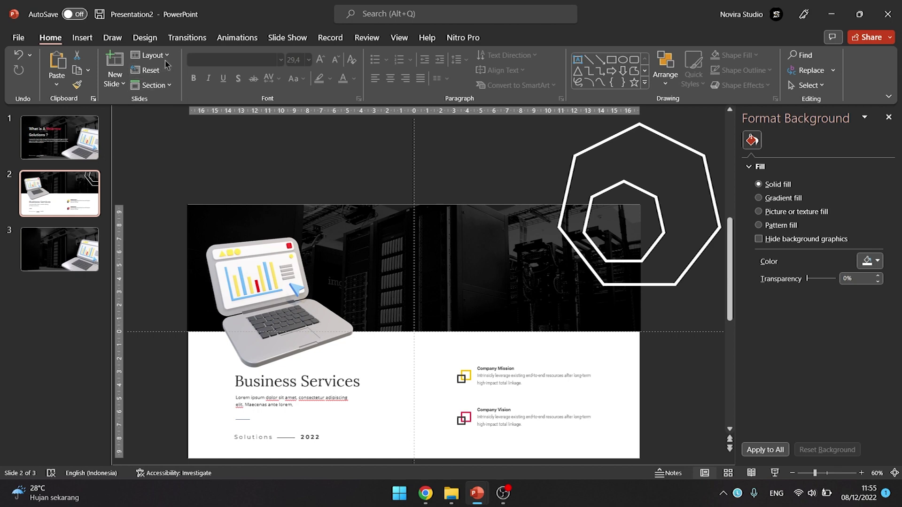
Apply the Morph transition to slide 2 and select its heptagon outlines for copying.
click(187, 37)
click(123, 70)
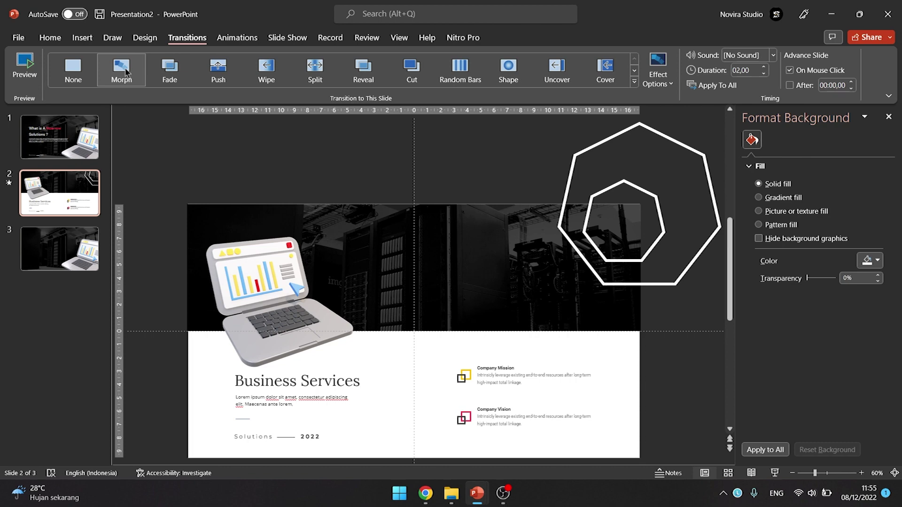
click(78, 249)
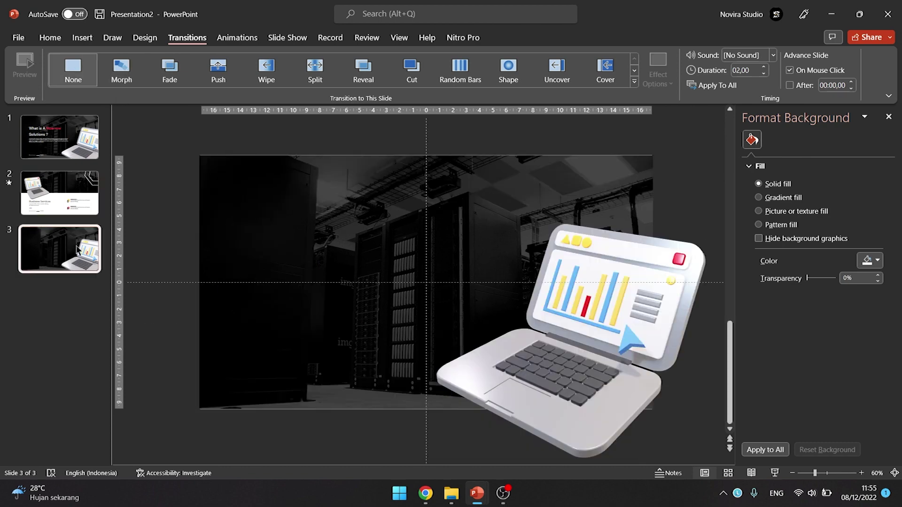
click(625, 277)
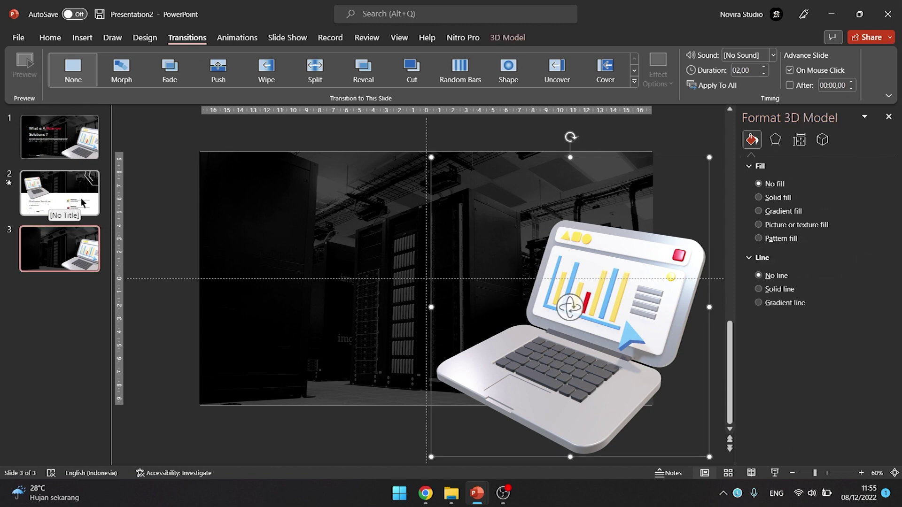
key(Page_Up)
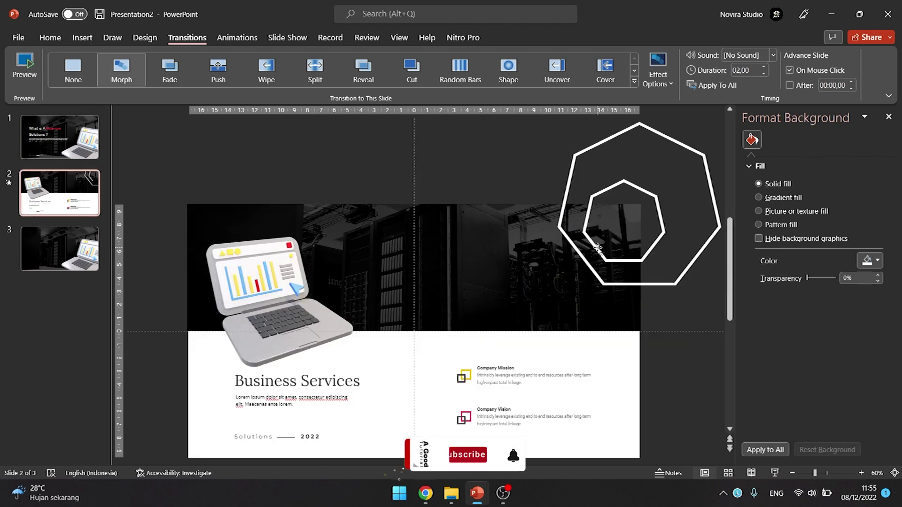
click(640, 284)
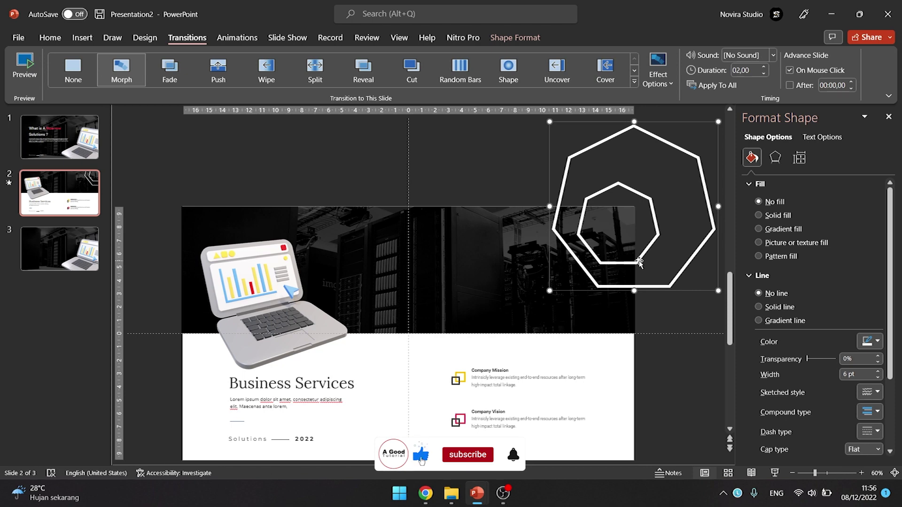
Paste the heptagon pair onto slide 3, rotated over the top-left corner, with transition left at None.
click(71, 255)
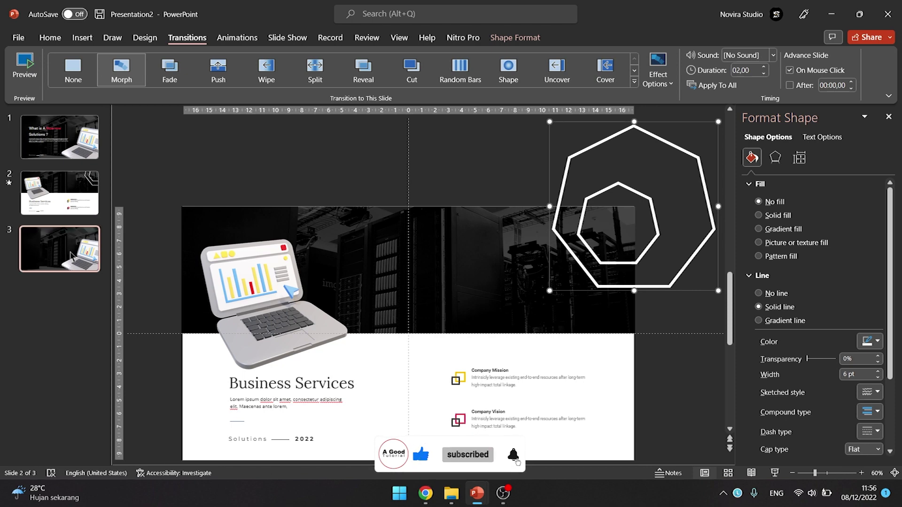
key(Tab)
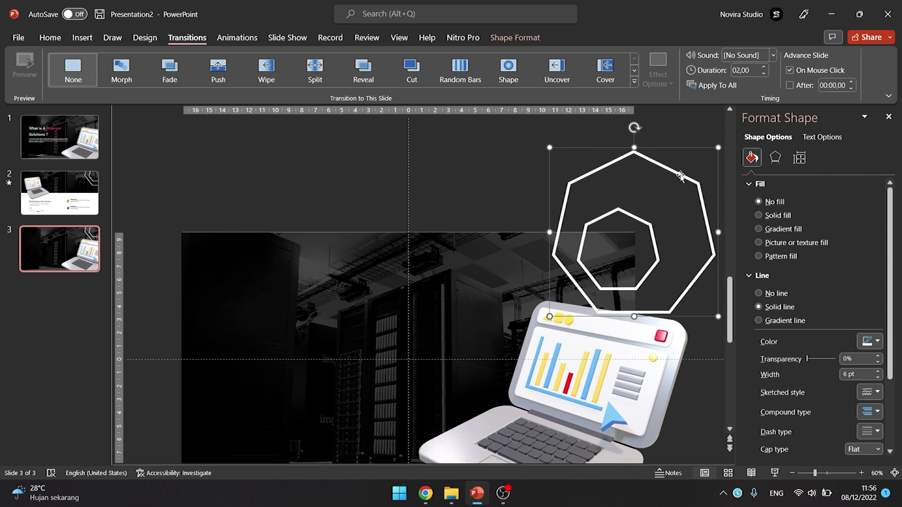
drag(679, 175, 249, 156)
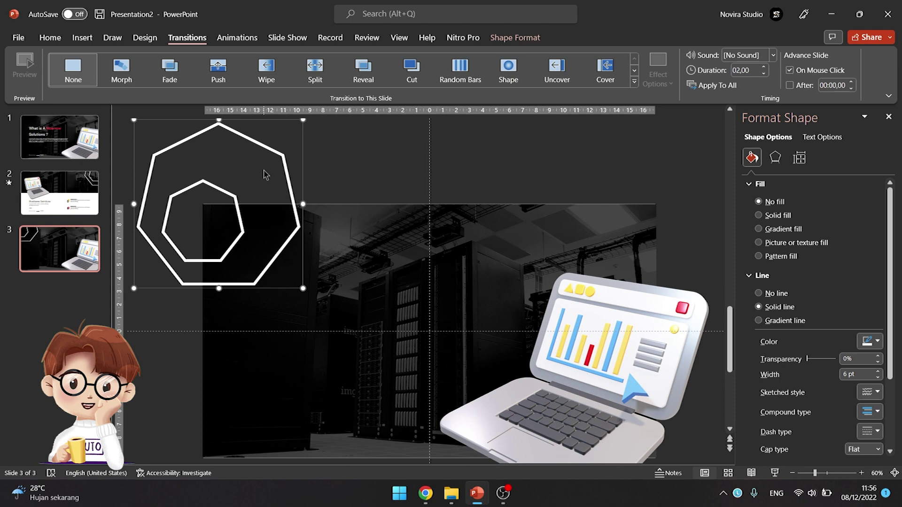
scroll(266, 175, down, 1)
drag(251, 122, 219, 213)
click(303, 218)
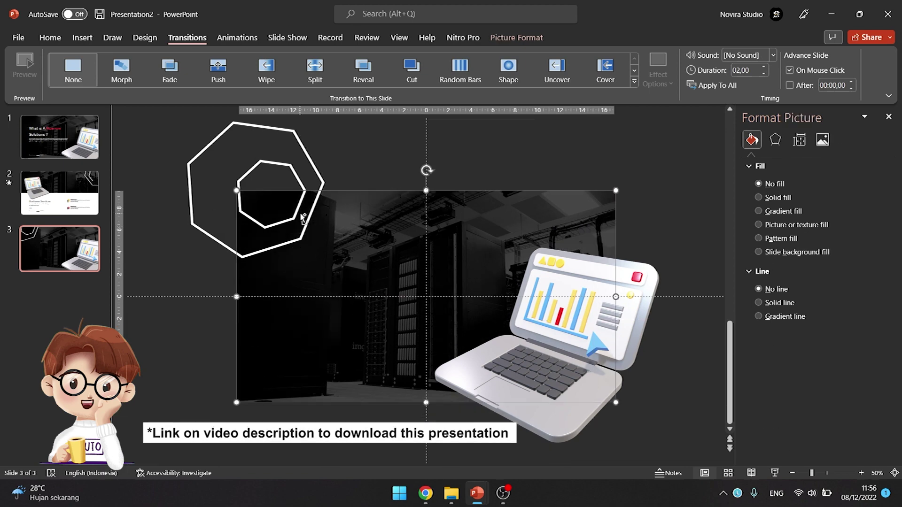
drag(297, 179, 268, 187)
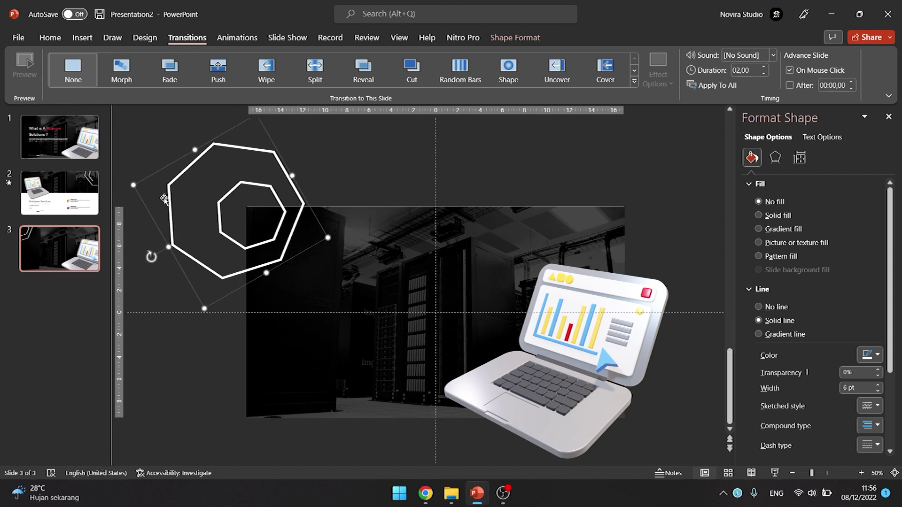
click(133, 72)
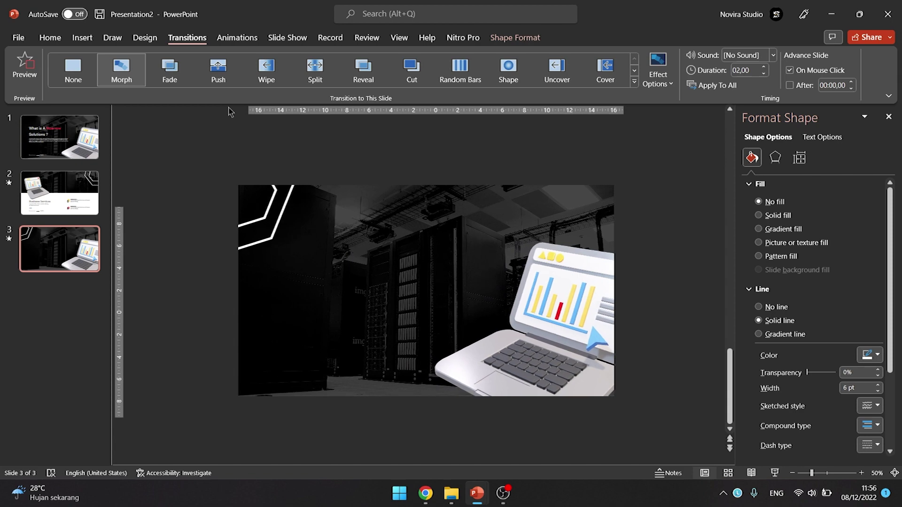
click(83, 75)
Apply the top-view rotation preset to slide 3's laptop model, undoing an extra free tilt.
click(269, 184)
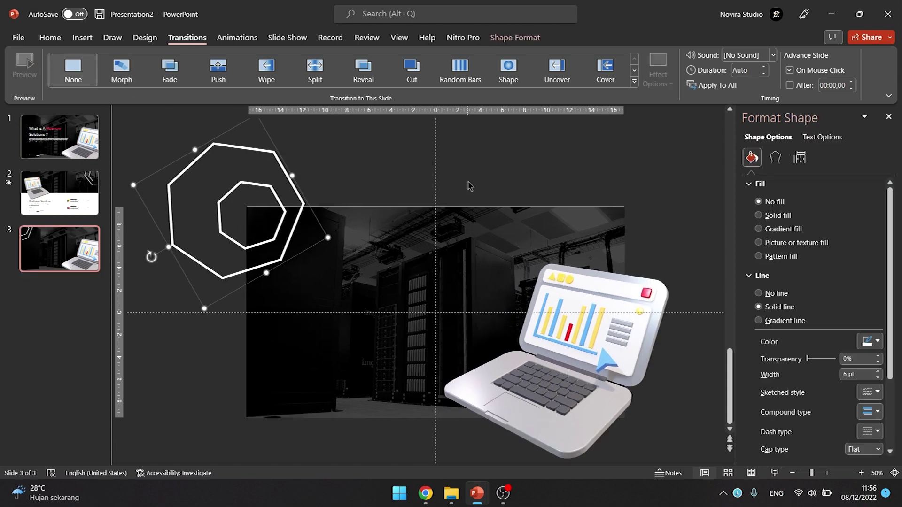
click(536, 206)
click(502, 225)
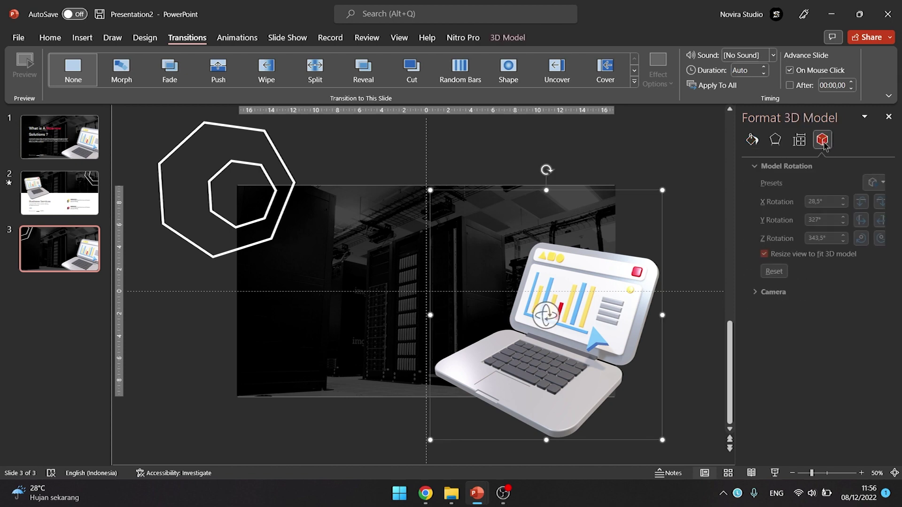
click(869, 183)
click(870, 265)
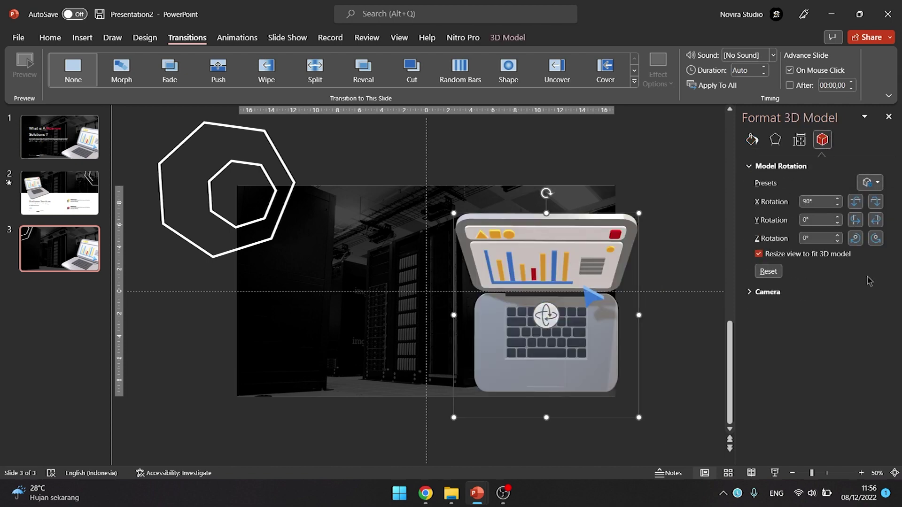
drag(546, 315, 549, 306)
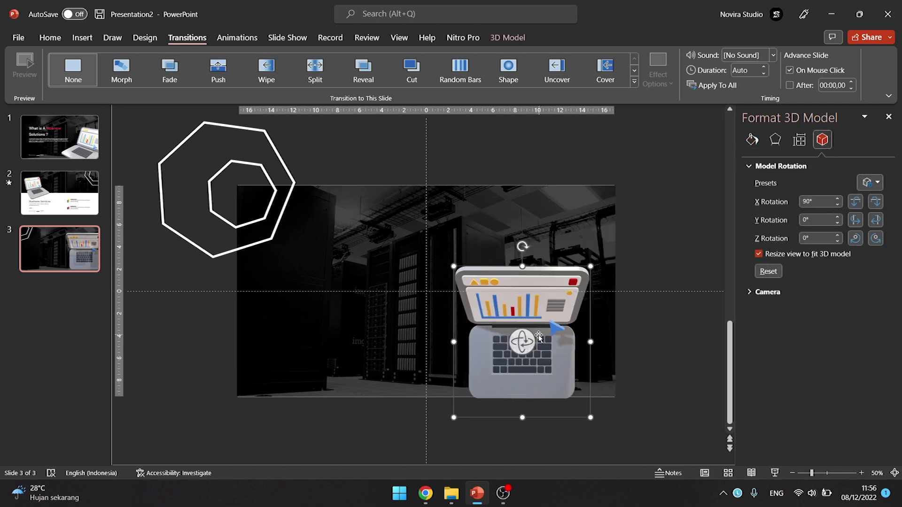
drag(522, 339, 565, 234)
key(ctrl+z)
key(ctrl+z)
click(413, 224)
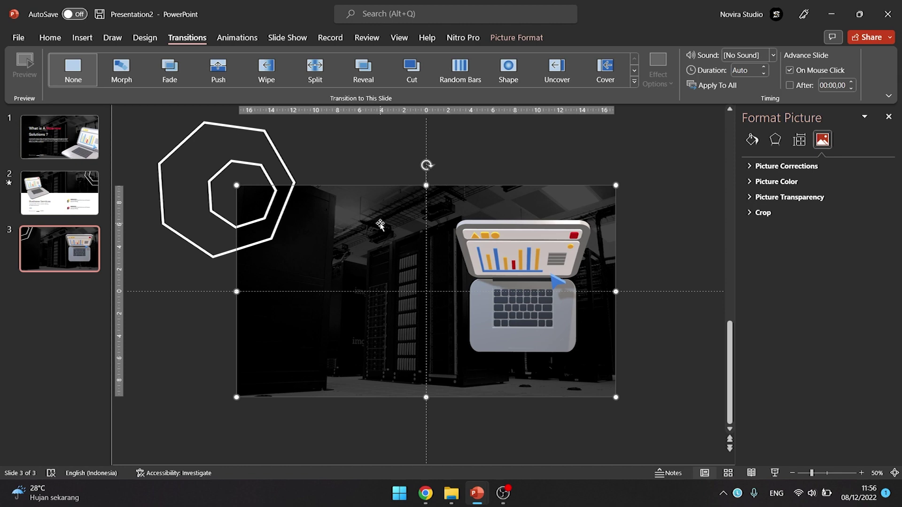
key(alt+Tab)
key(alt+Tab)
Crop the server photo's right side away and slide the image left within the crop.
click(517, 38)
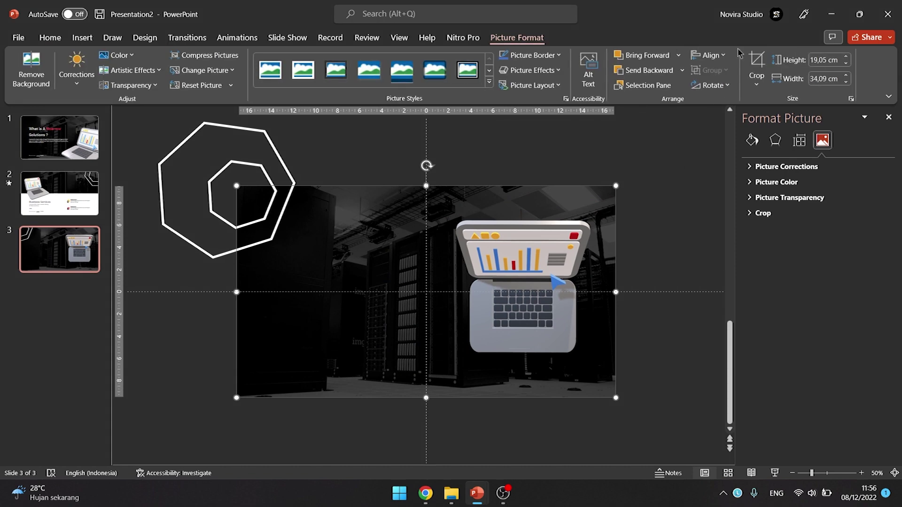
click(751, 65)
drag(614, 291, 396, 293)
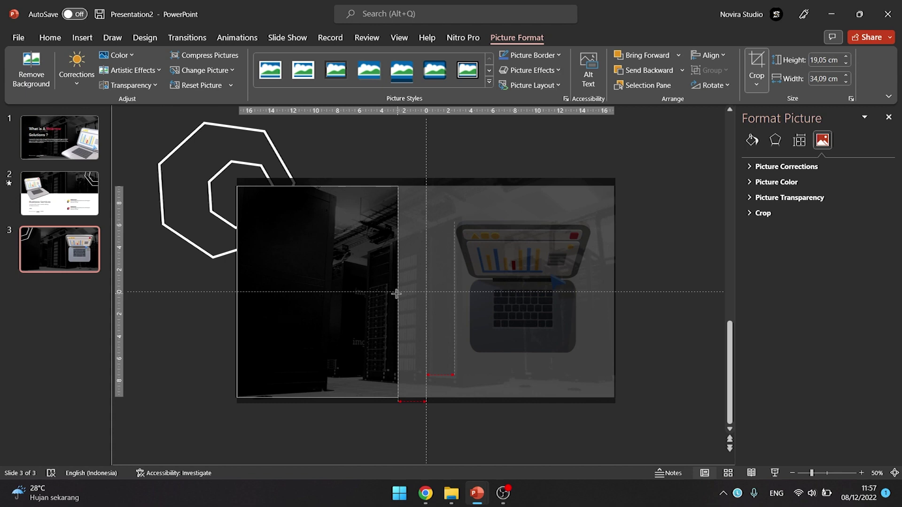
drag(352, 258, 203, 259)
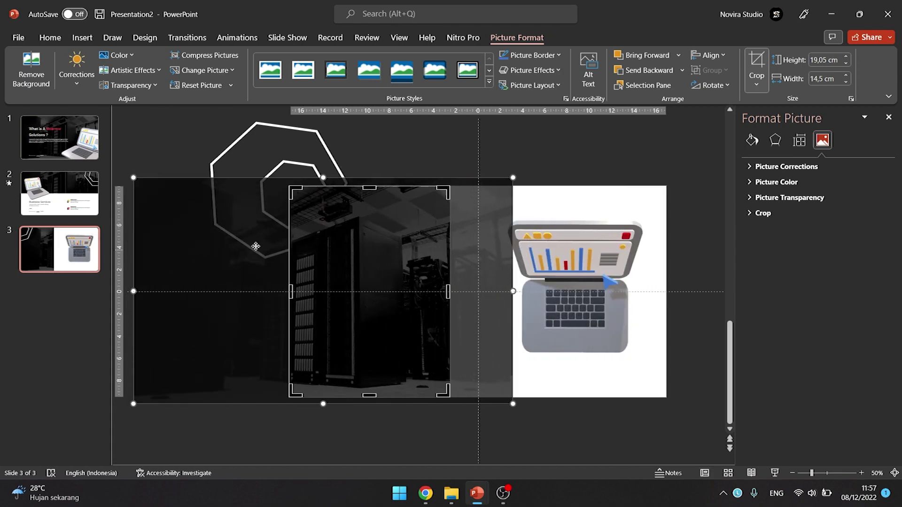
click(756, 70)
click(549, 243)
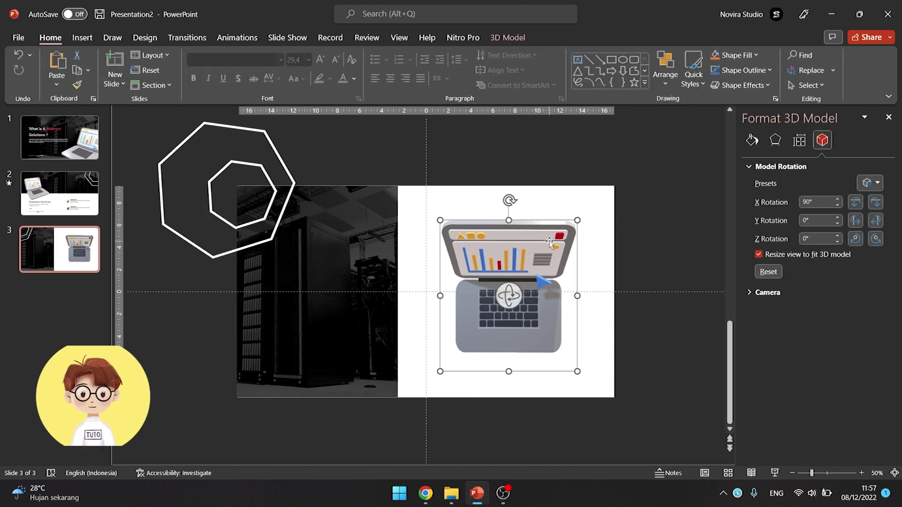
Paste the heading, chart and Mission/Vision blocks, then reposition the photo inside its crop.
key(ctrl+v)
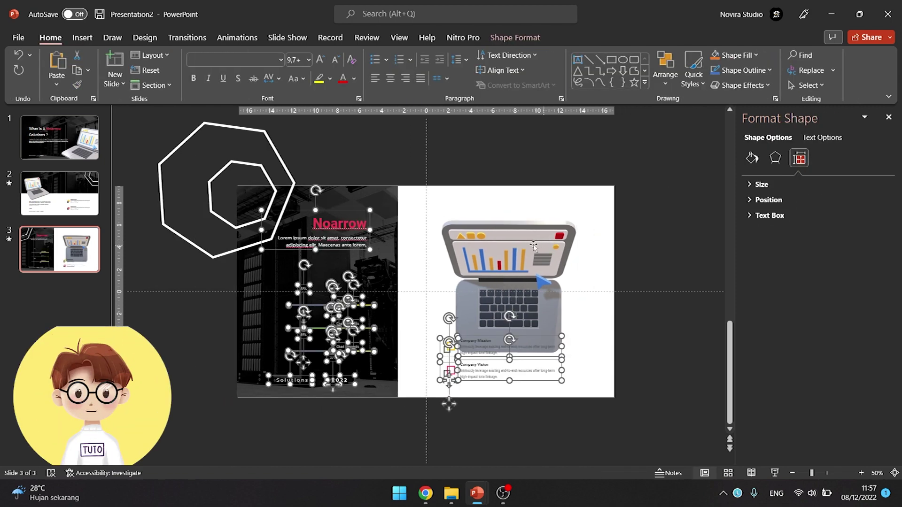
click(395, 228)
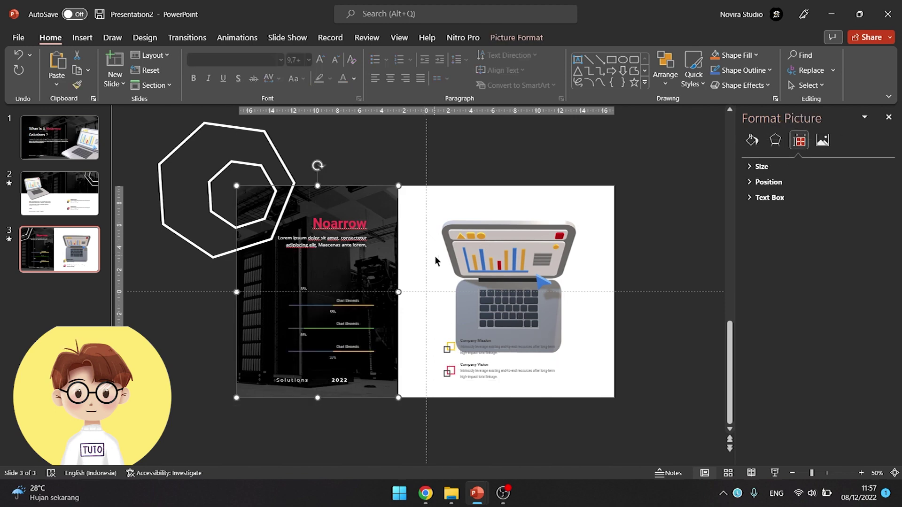
click(517, 37)
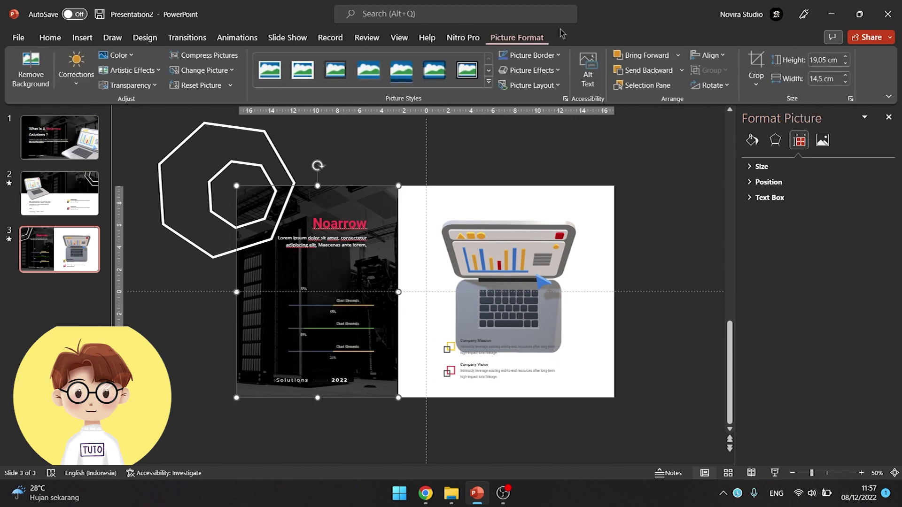
click(756, 66)
drag(445, 291, 397, 295)
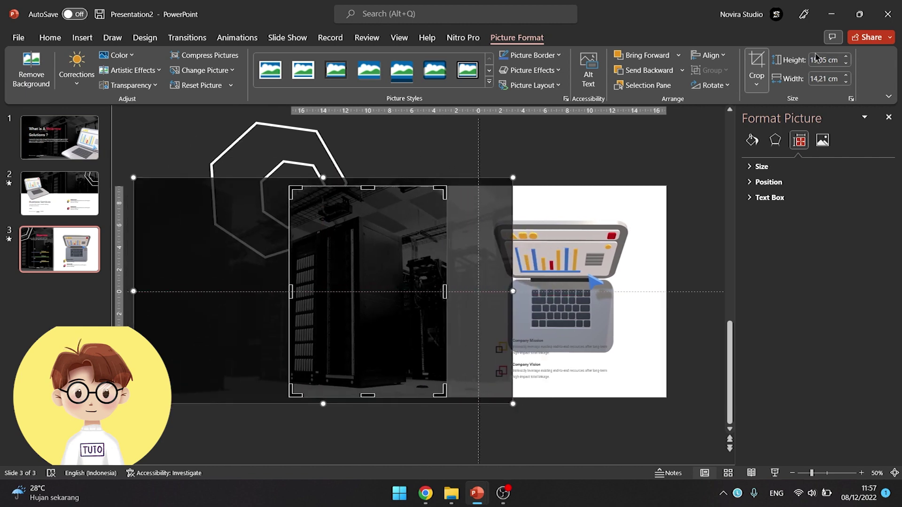
click(753, 65)
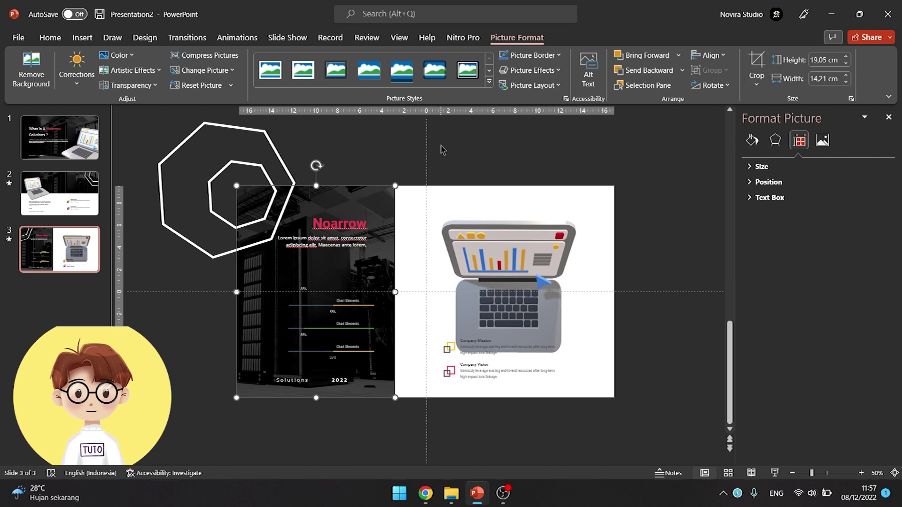
click(518, 157)
Move the laptop model up, shrink it, and place it above the Mission/Vision items.
drag(523, 258, 523, 235)
drag(578, 194, 553, 221)
drag(524, 259, 530, 255)
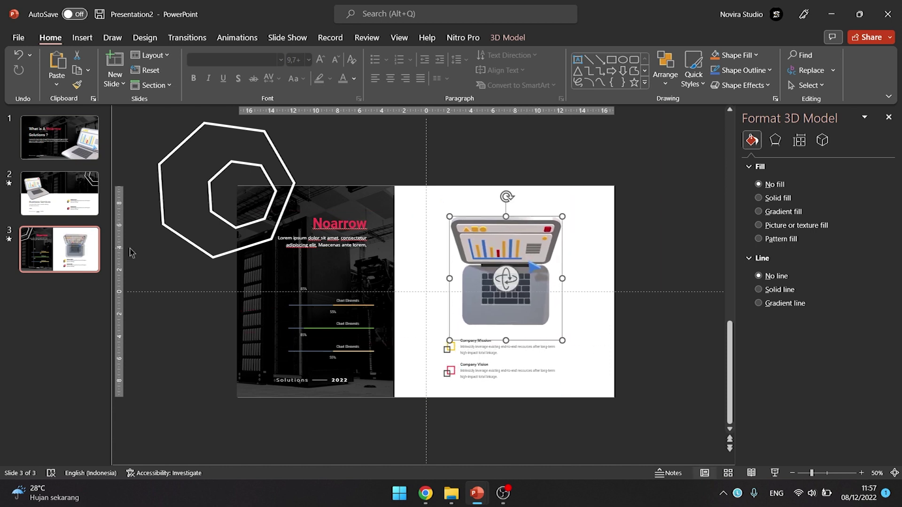
click(91, 251)
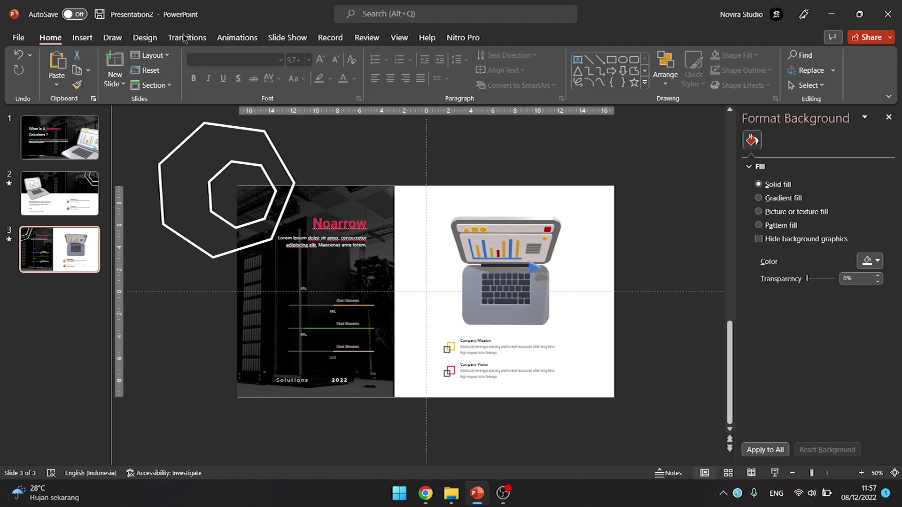
Shift slide 3's heading, text and chart group right and apply the Morph transition.
click(206, 37)
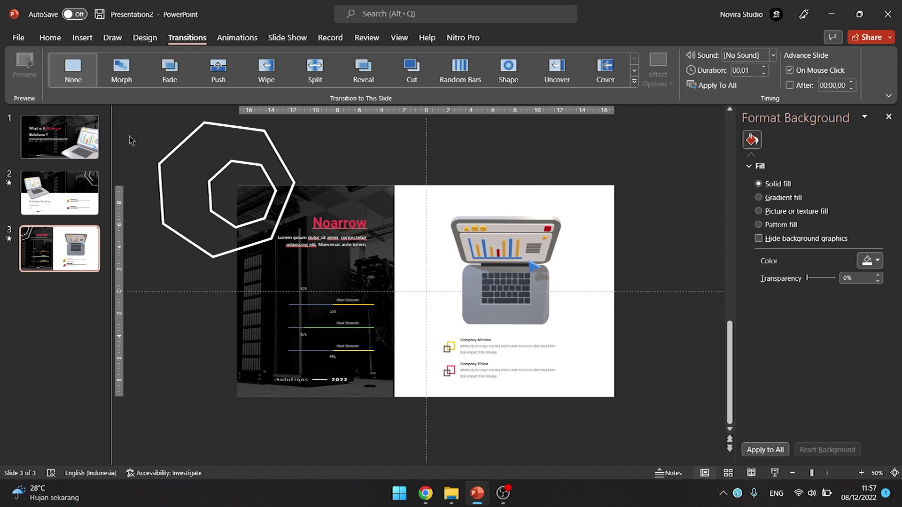
click(50, 39)
click(528, 228)
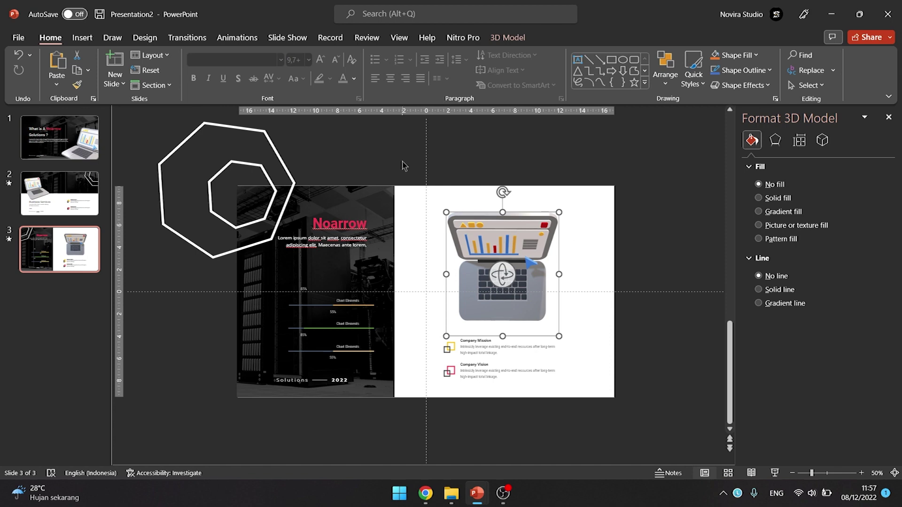
drag(403, 165, 262, 373)
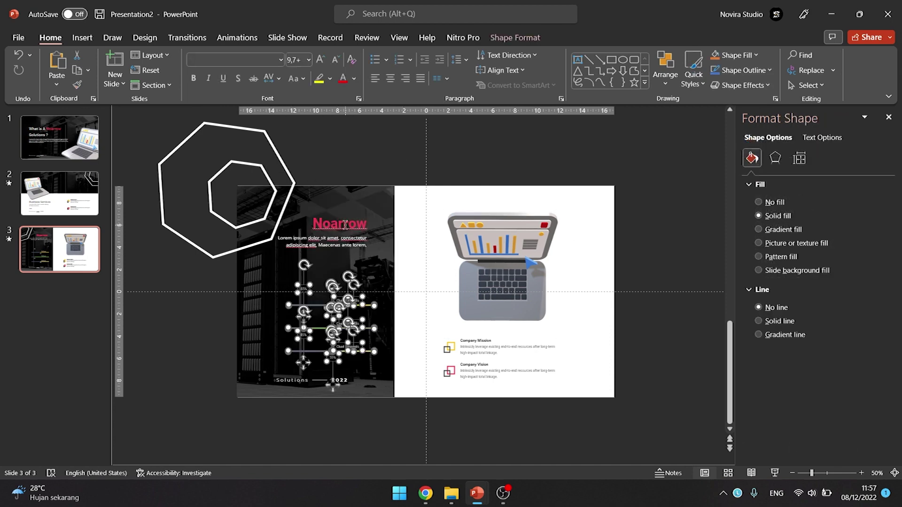
drag(345, 225, 374, 212)
click(507, 161)
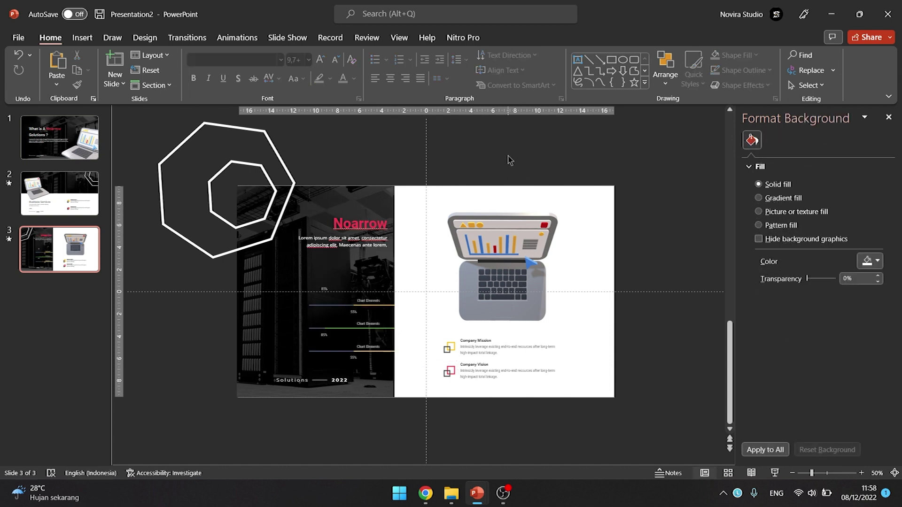
click(187, 38)
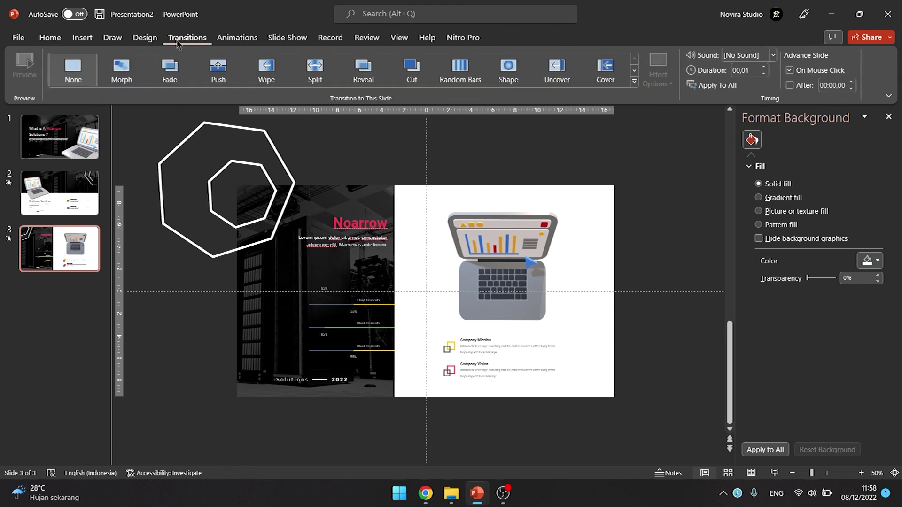
click(114, 76)
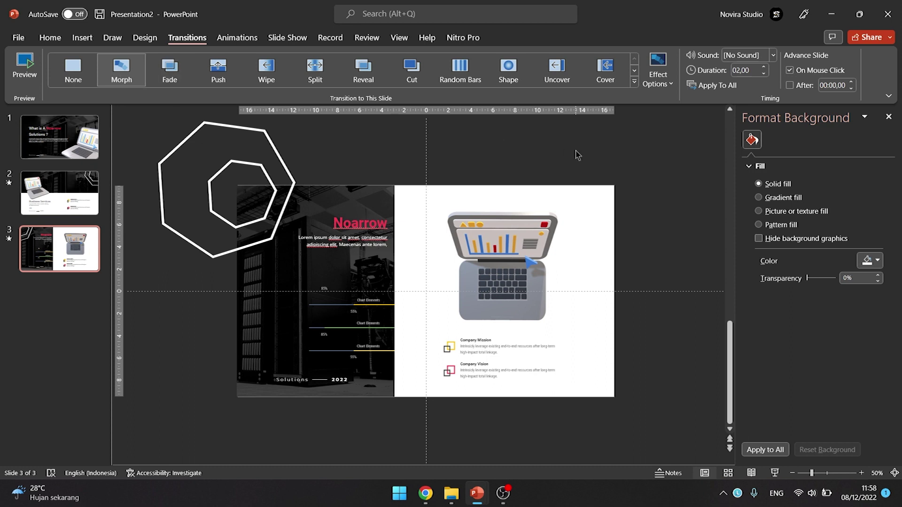
Return to slide 1 to play the show from the beginning.
click(68, 126)
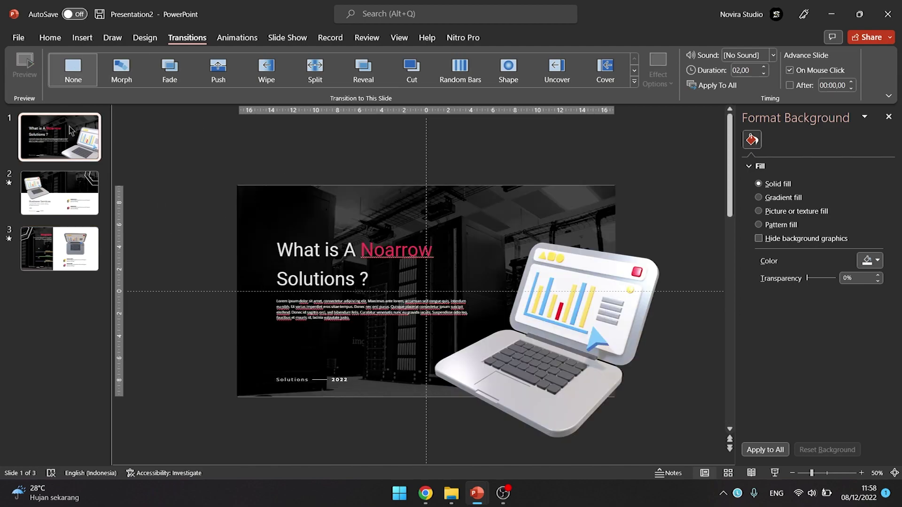